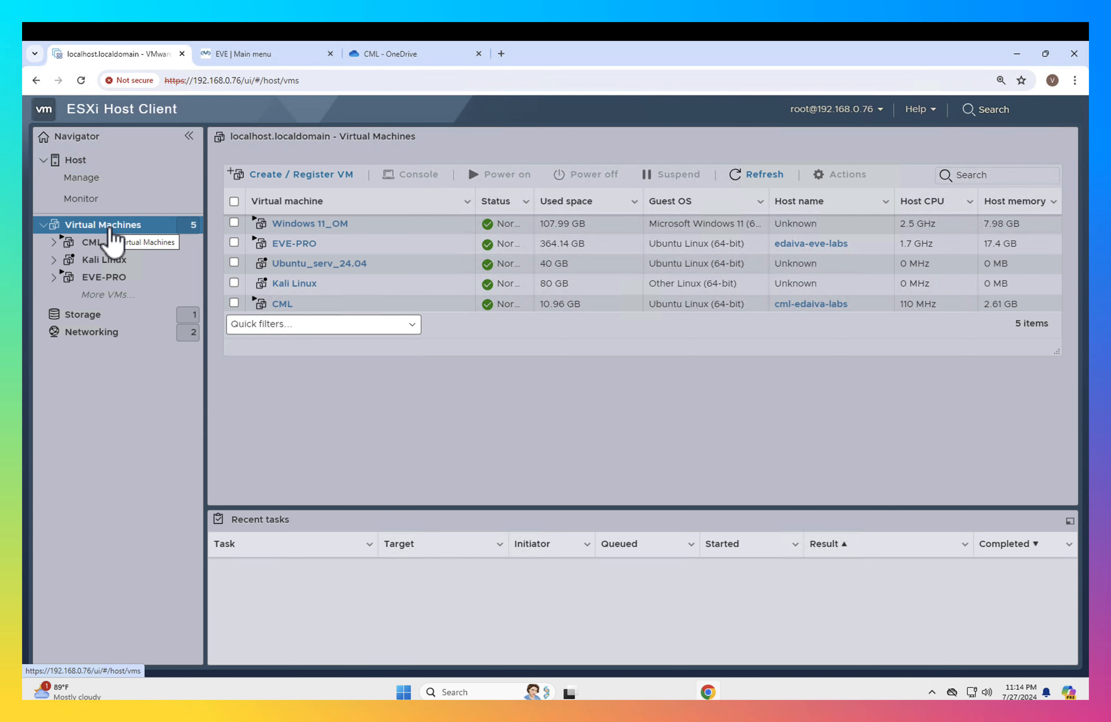
- Start creating a new virtual machine and name it Kali-Demo
right_click(110, 229)
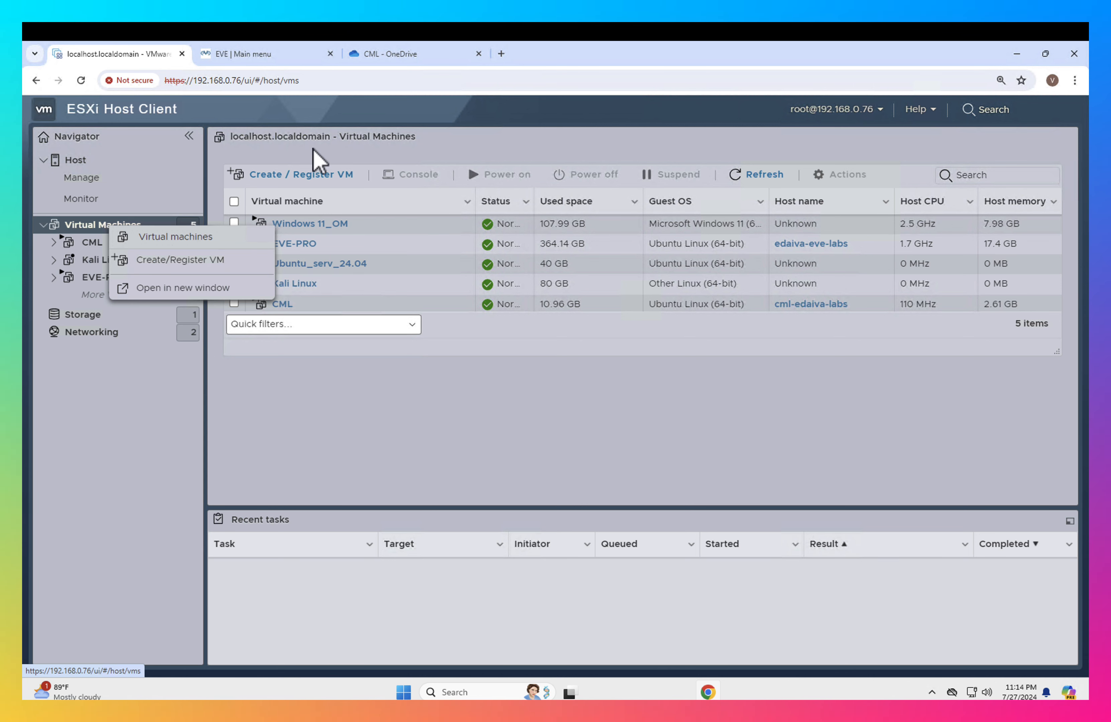
click(319, 161)
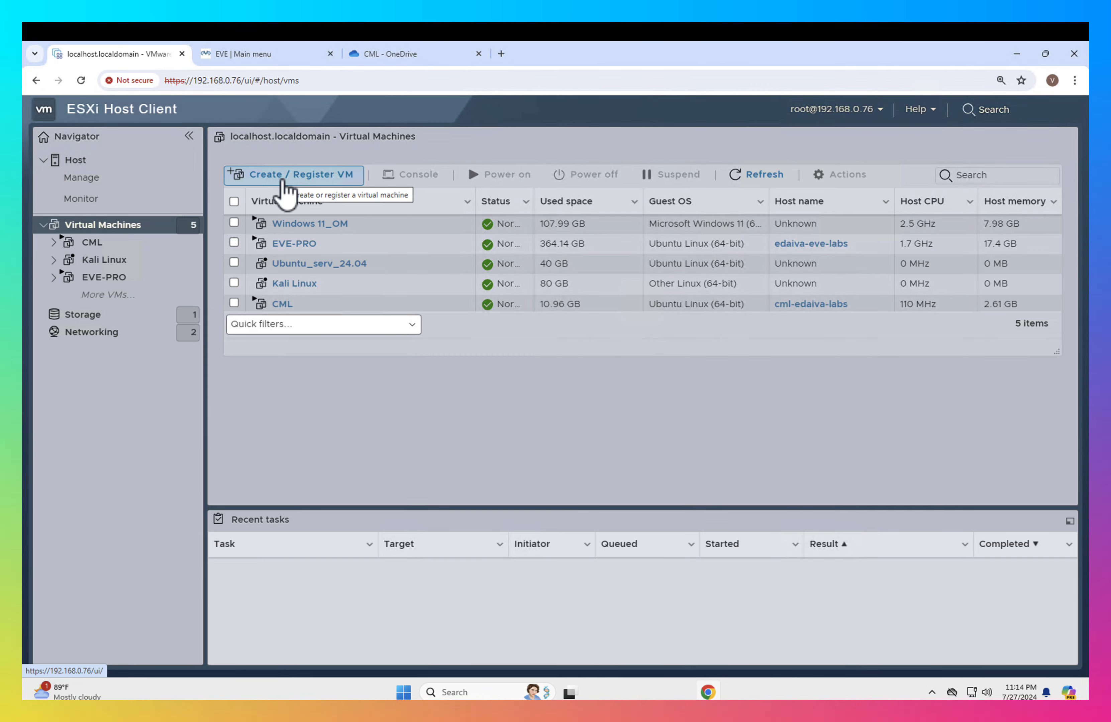
click(283, 181)
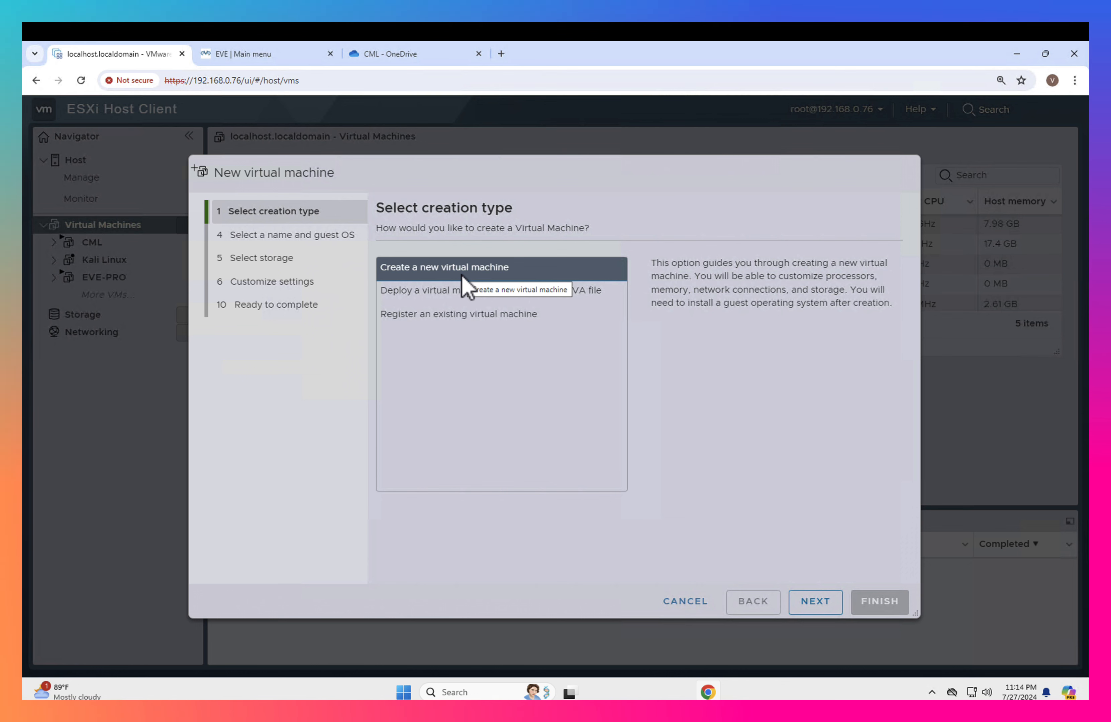
click(816, 609)
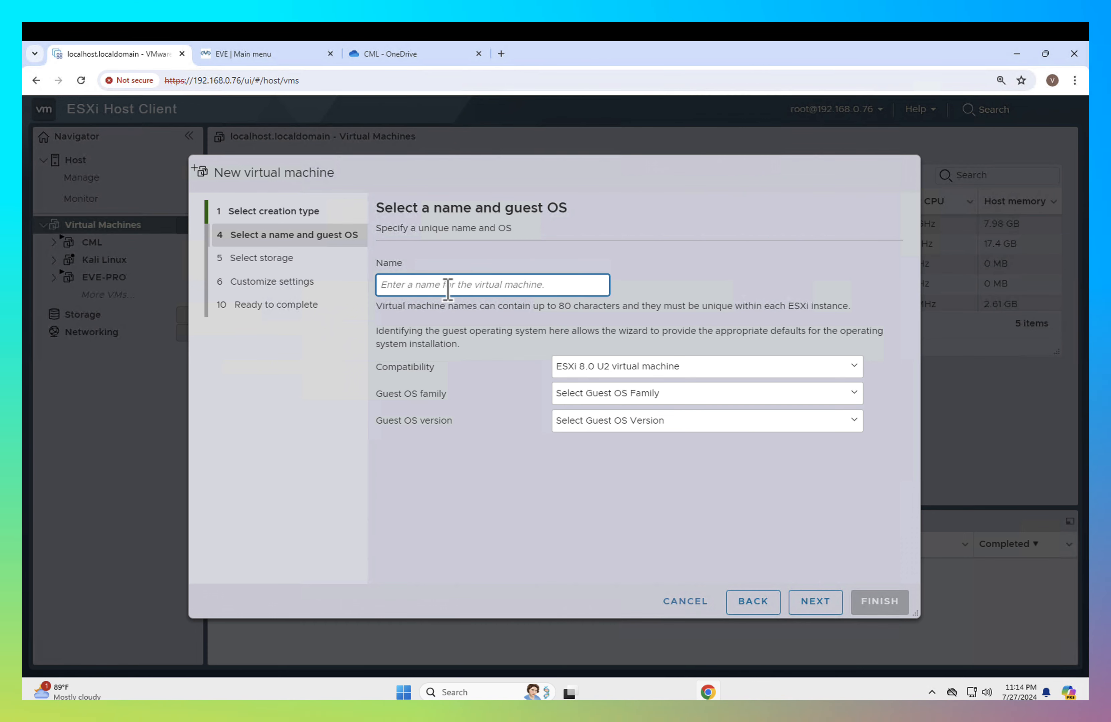
text(Kal)
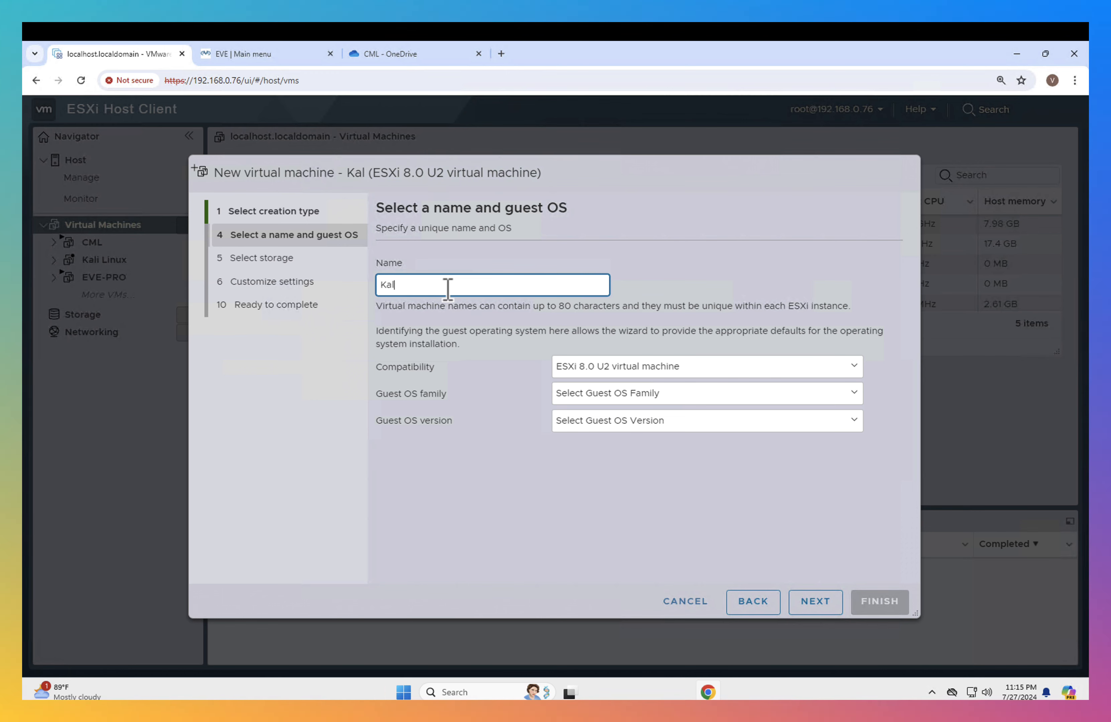
text(i-Demo)
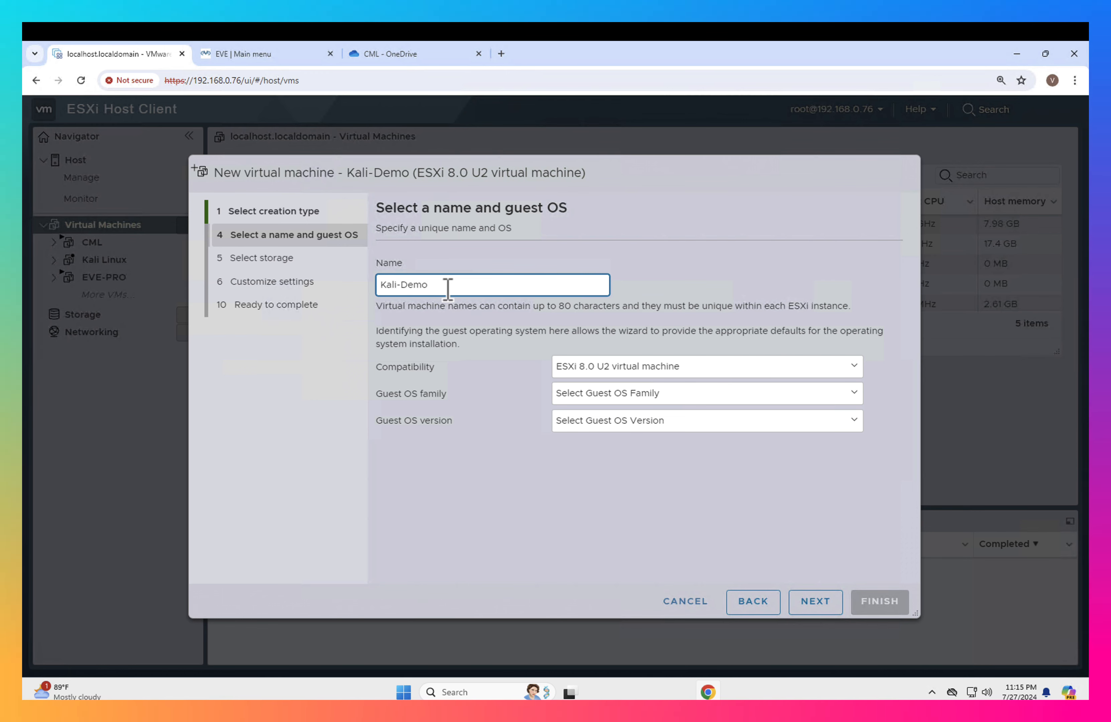
- Set the guest OS family to Linux and version to Other Linux (64-bit), and accept datastore1 as the storage
click(620, 394)
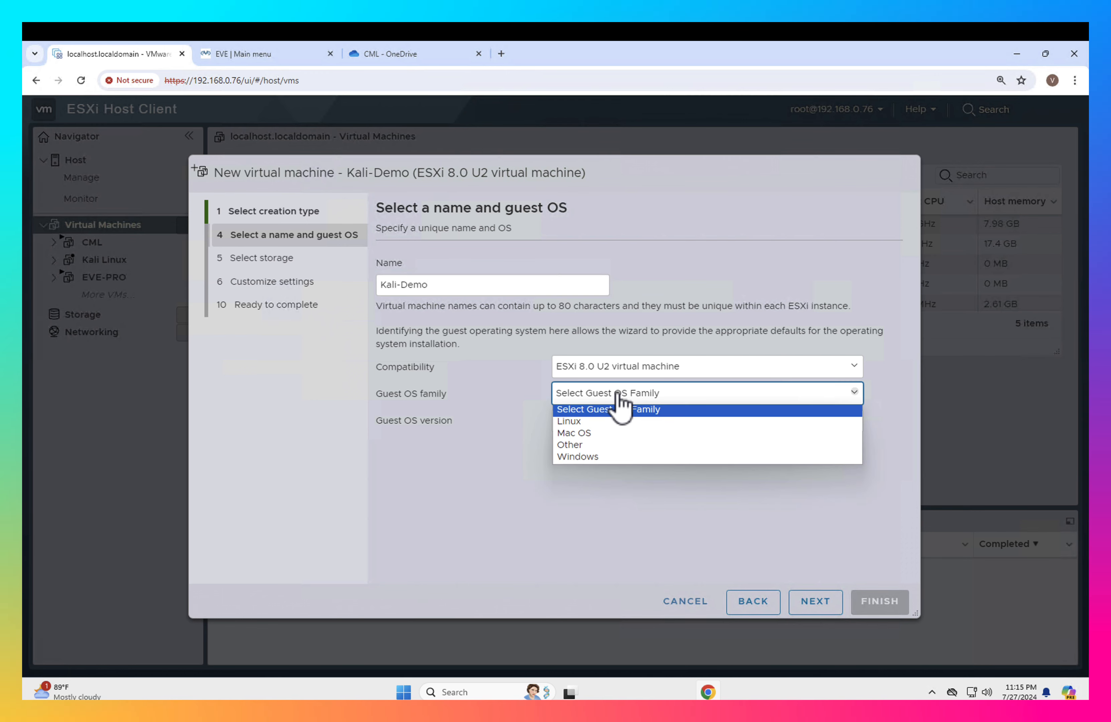
click(575, 422)
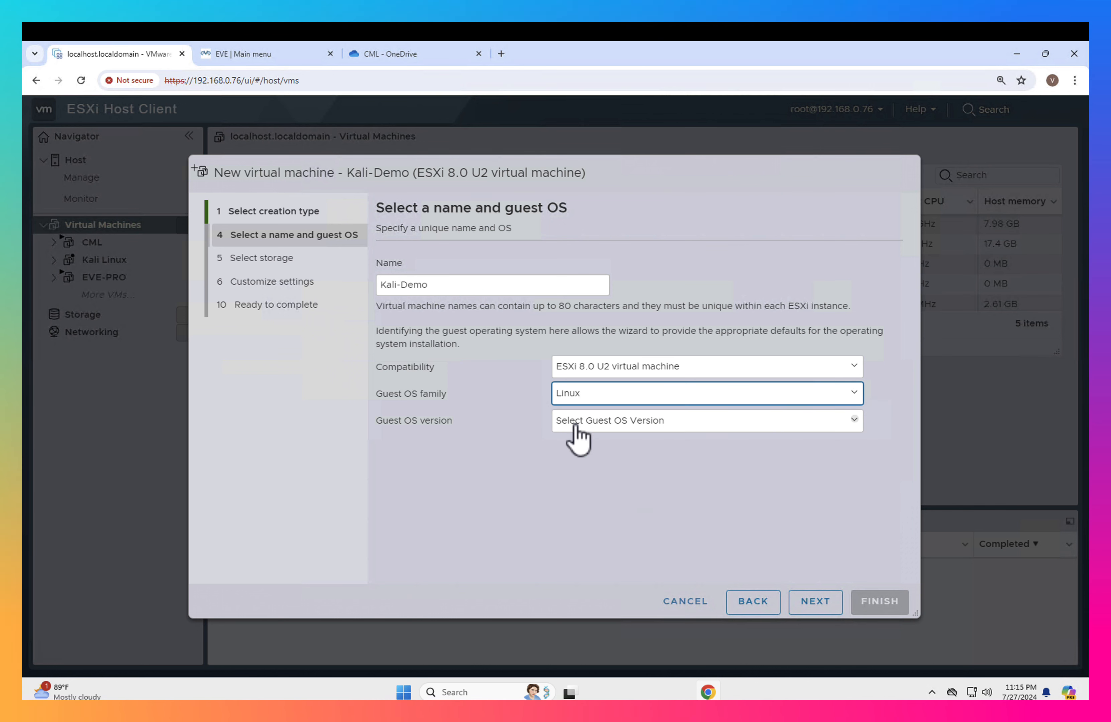
click(606, 431)
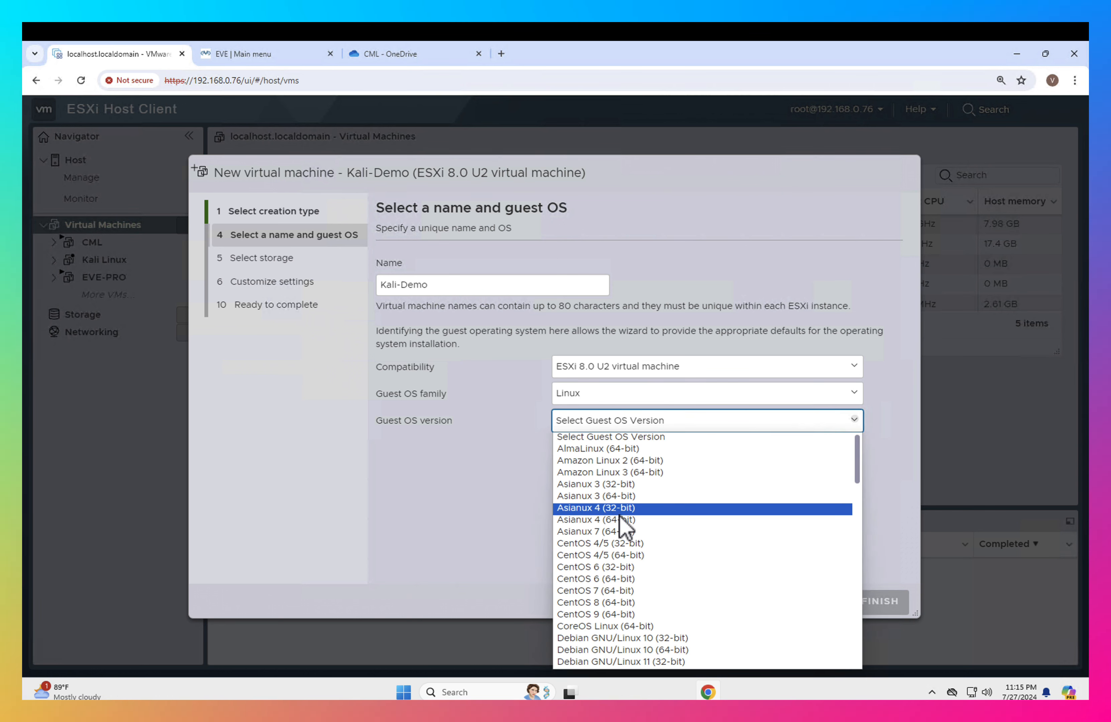
scroll(622, 526, down, 10)
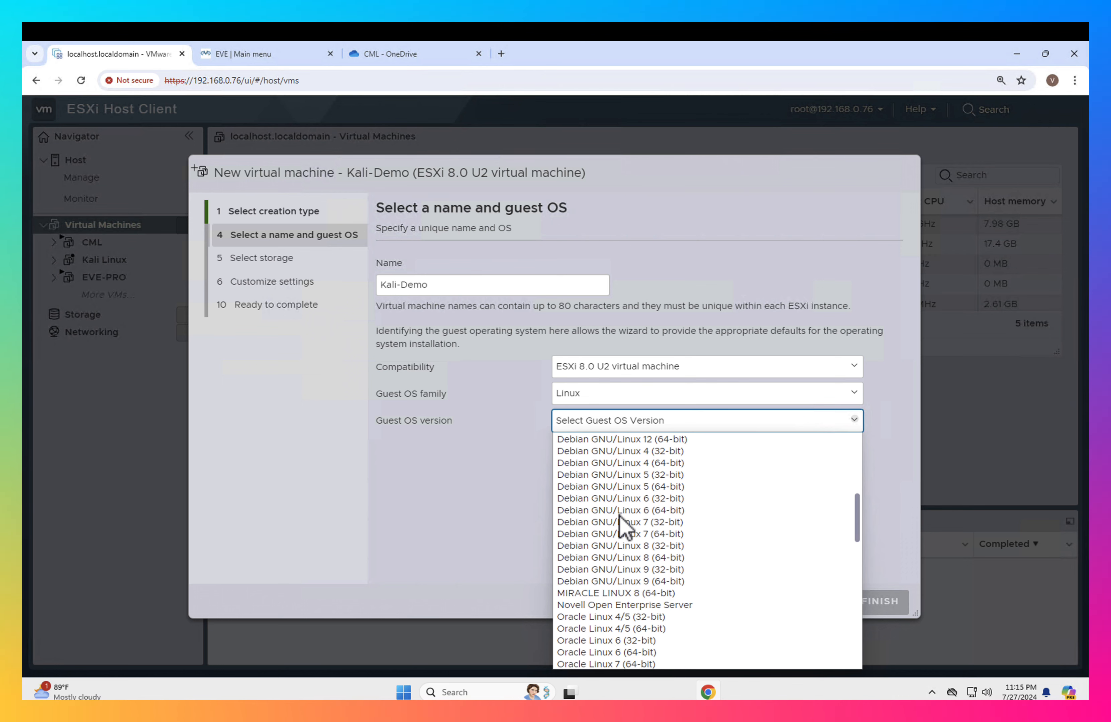
scroll(622, 526, down, 6)
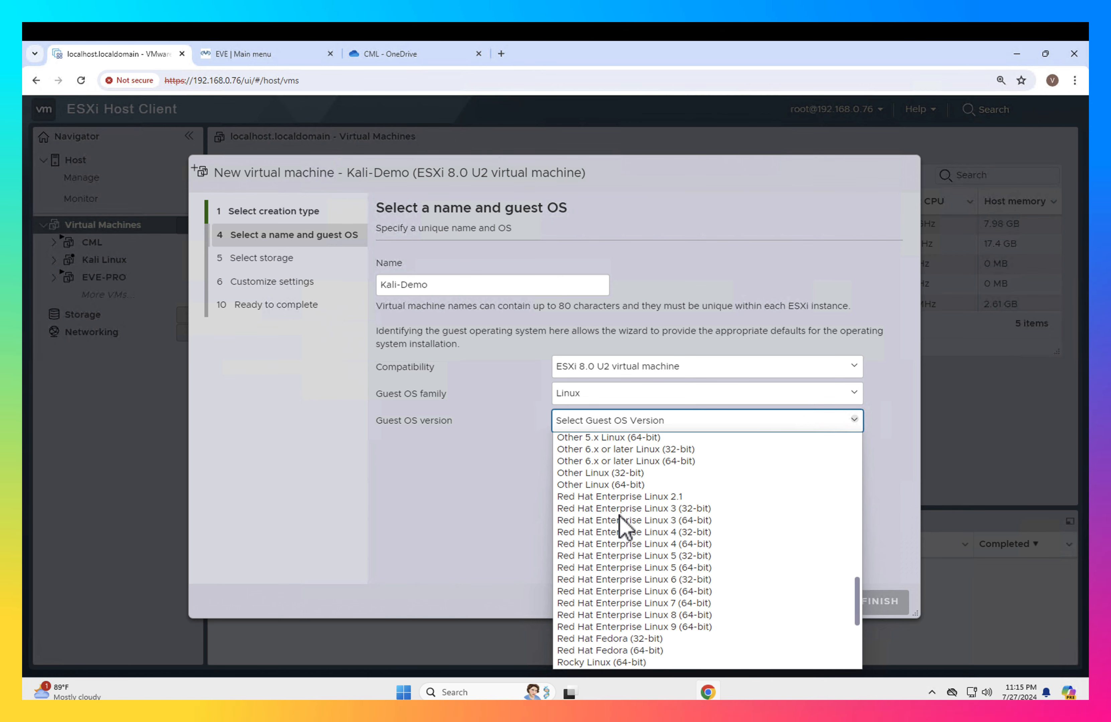
scroll(622, 526, down, 3)
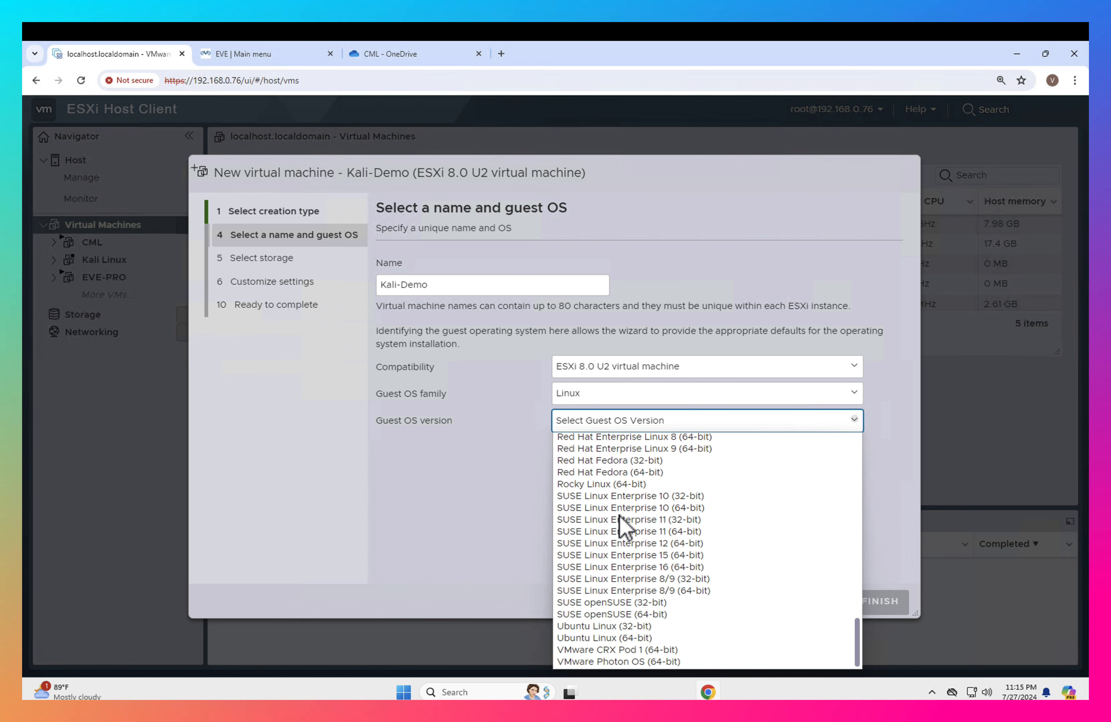
scroll(622, 525, up, 3)
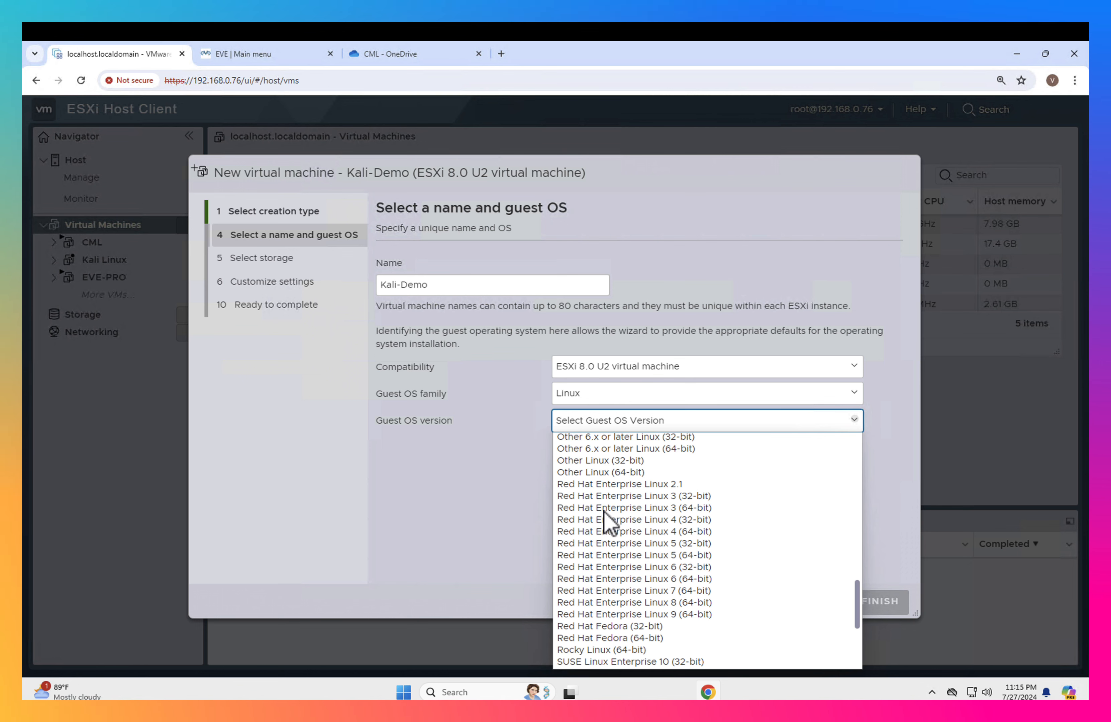
click(603, 474)
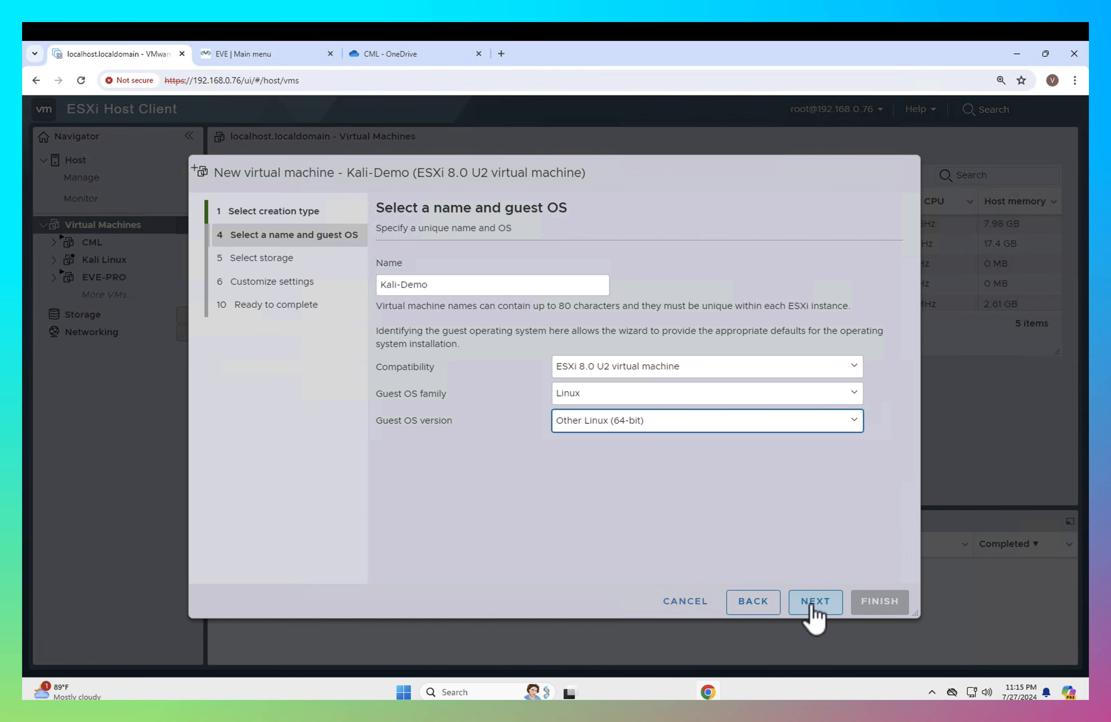
click(814, 619)
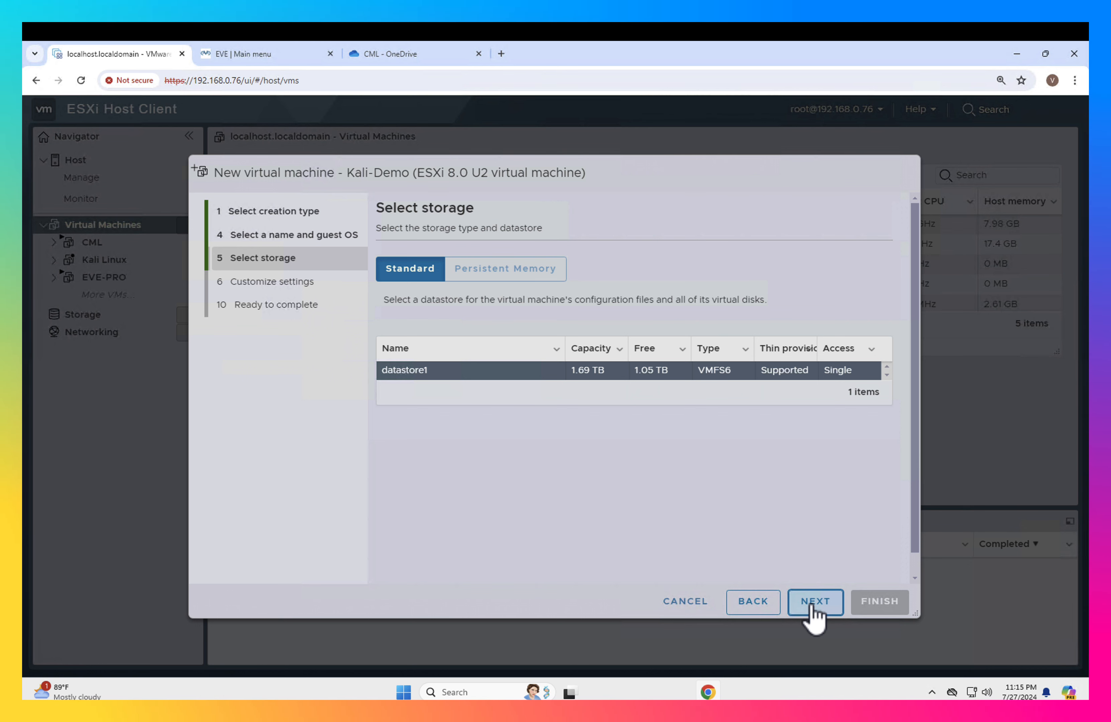
click(814, 605)
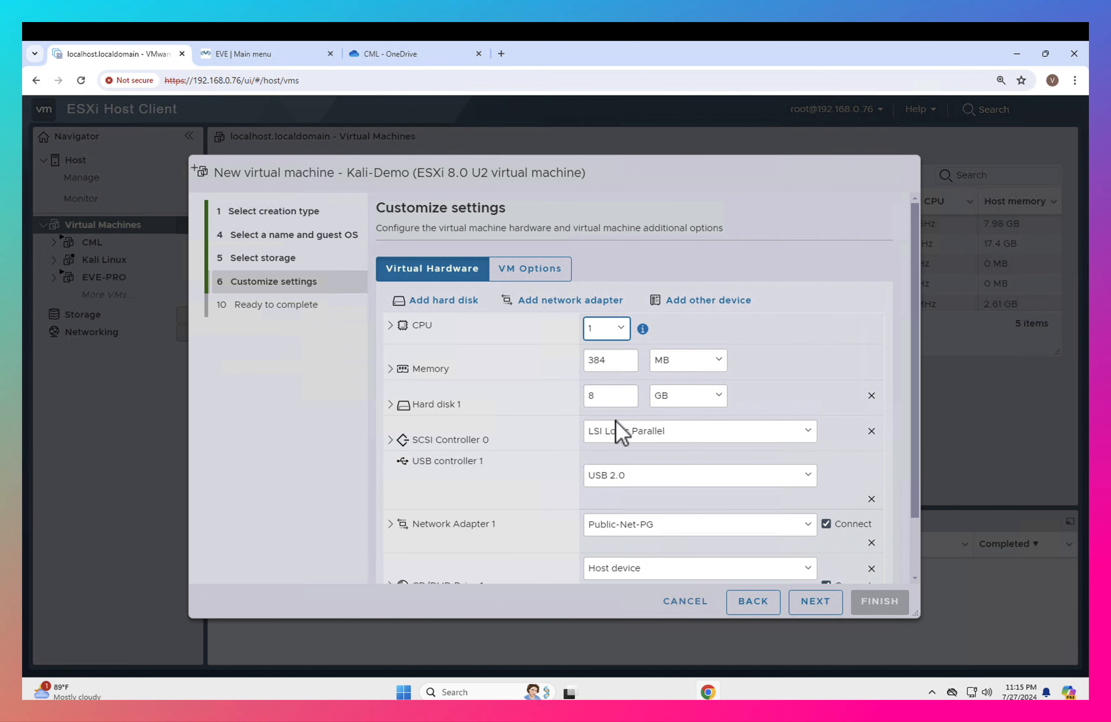
- Allocate 4 CPUs, 16 GB of memory and an 80 GB hard disk to the virtual machine
click(606, 333)
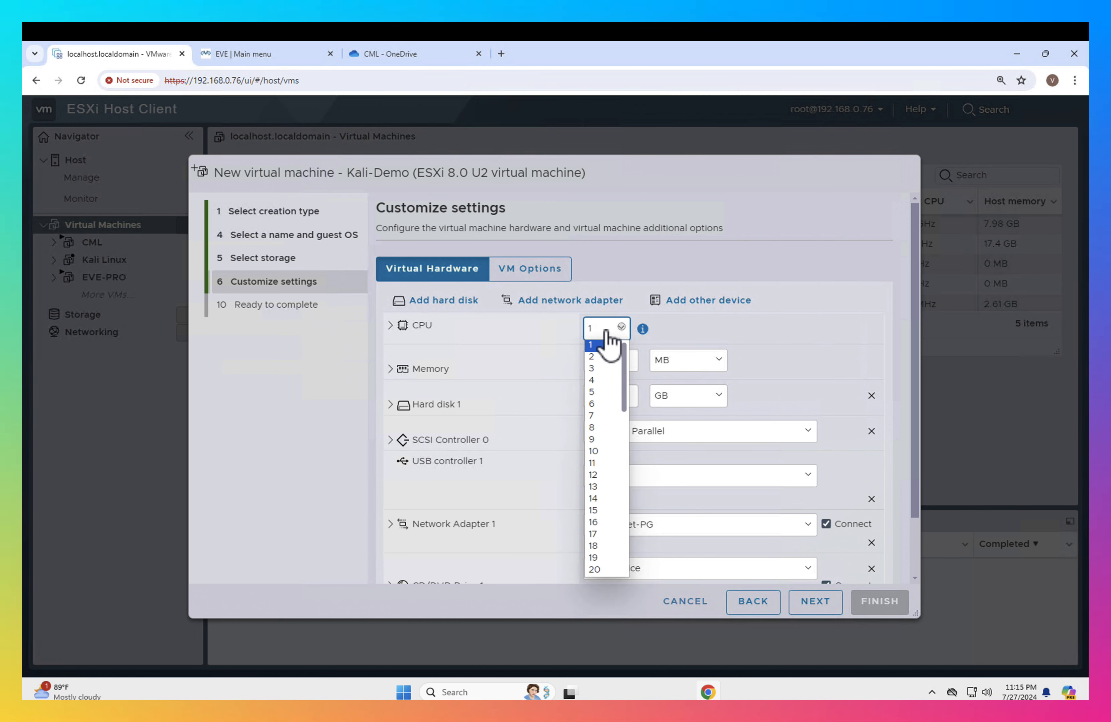
click(605, 383)
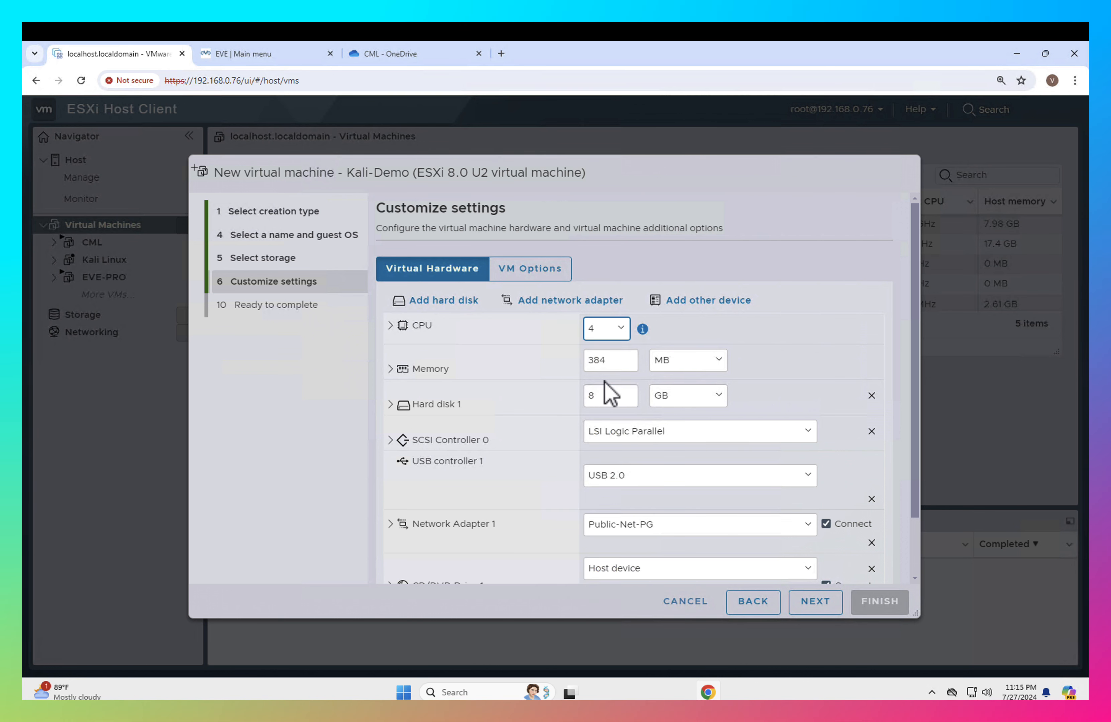
double_click(618, 365)
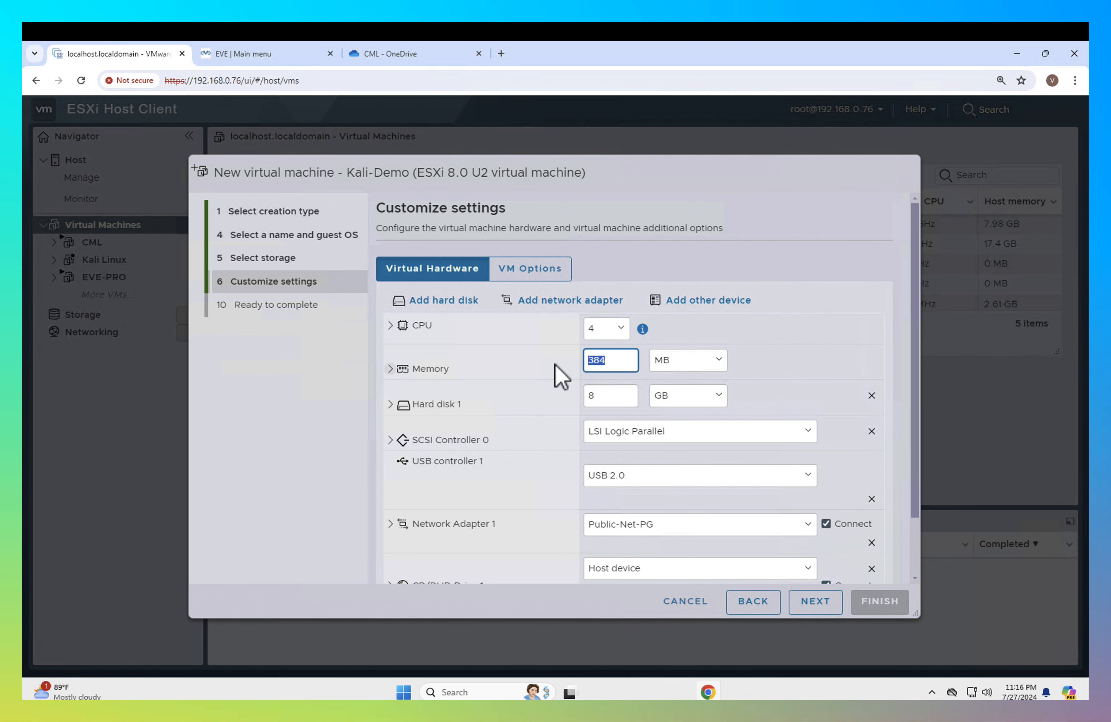
text(16)
click(689, 365)
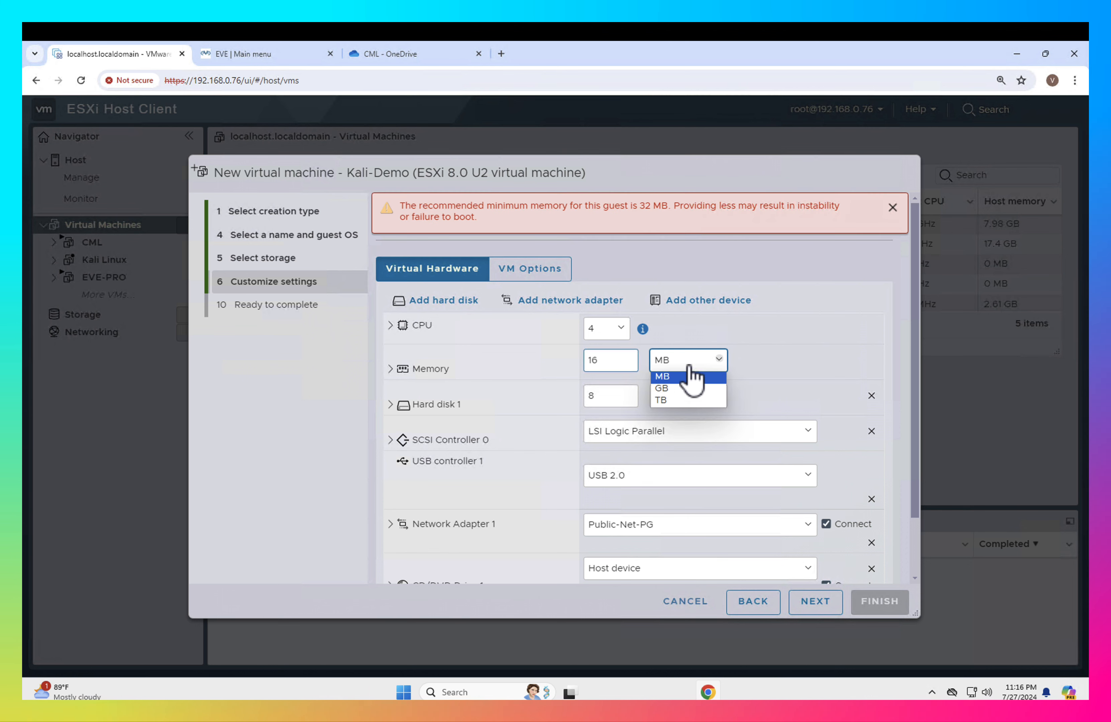
click(677, 388)
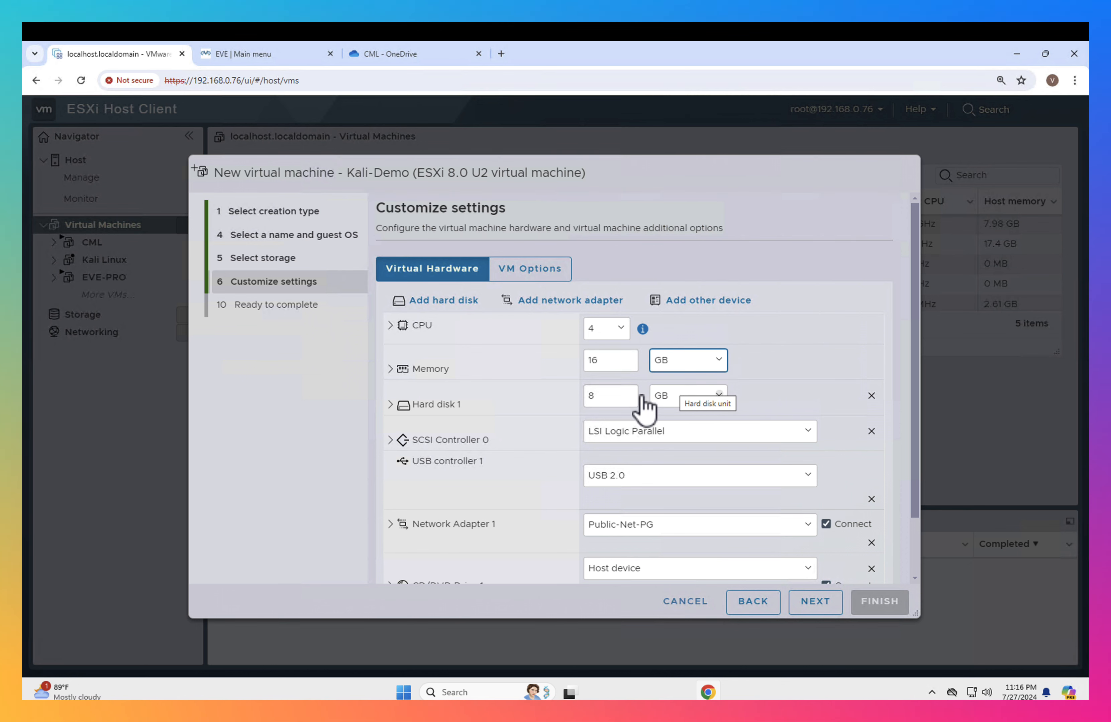
click(613, 400)
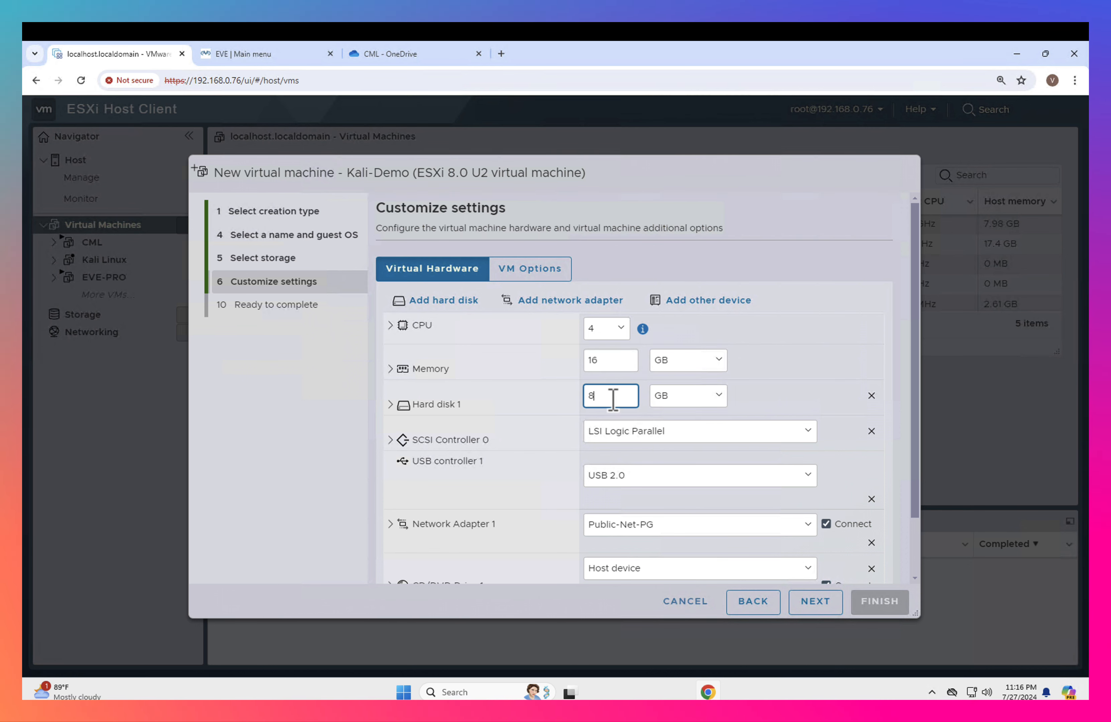
text(0)
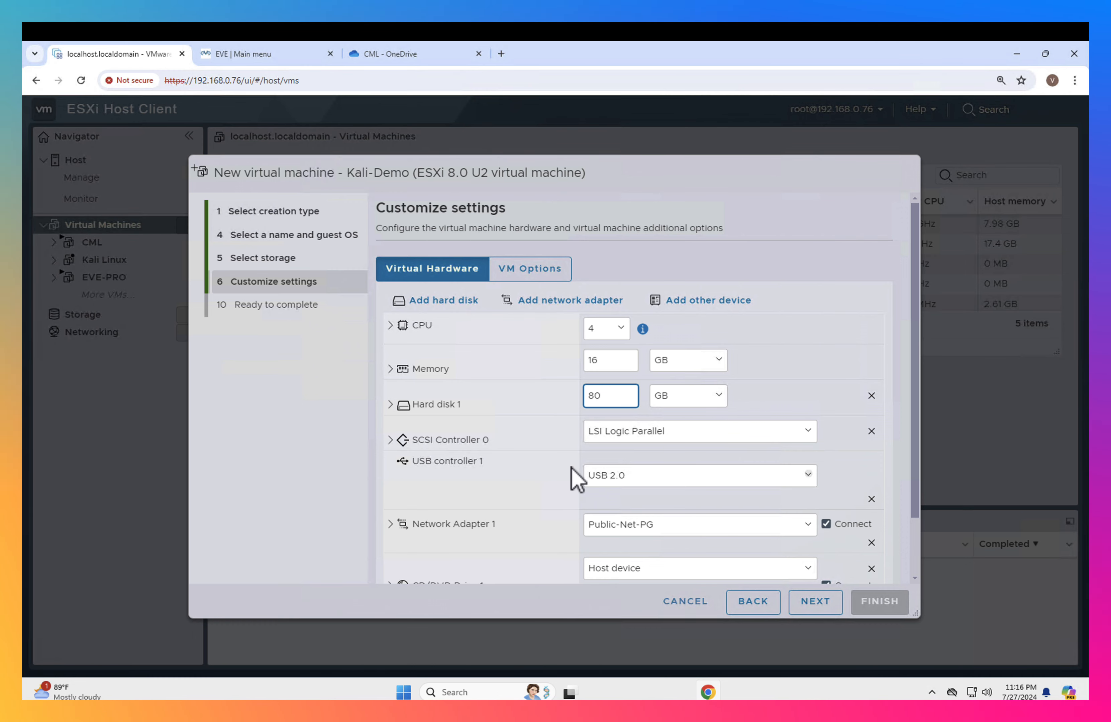
- Connect Network Adapter 1 of the new virtual machine to VM Network
scroll(575, 477, down, 1)
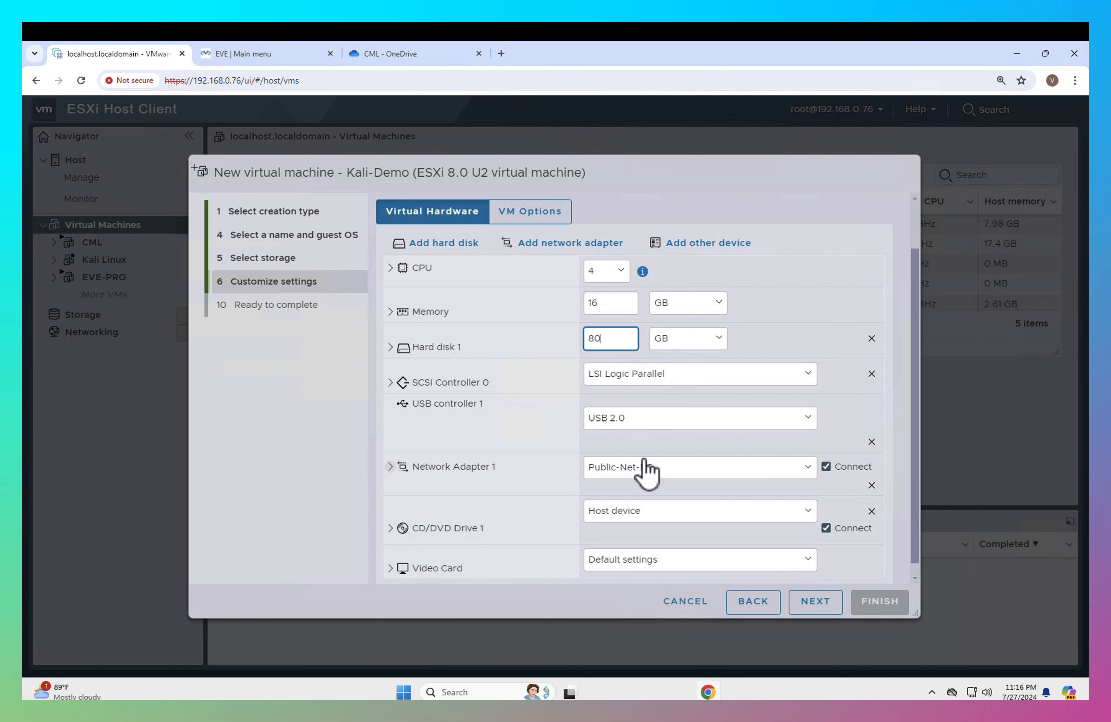
click(673, 469)
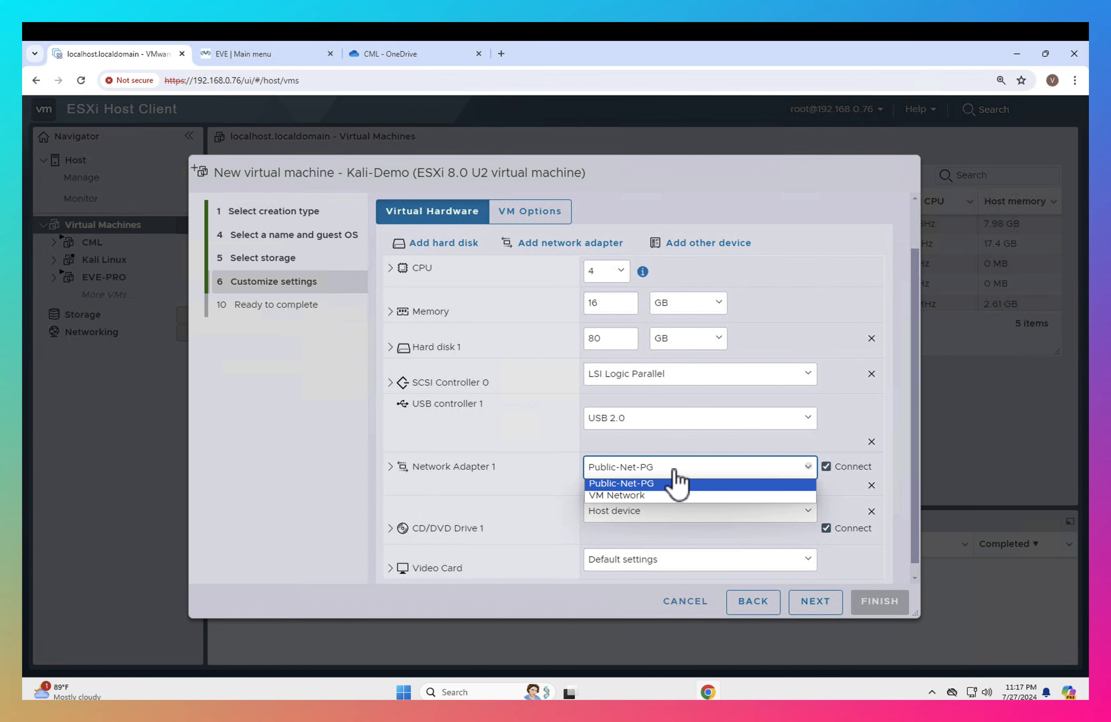
click(636, 496)
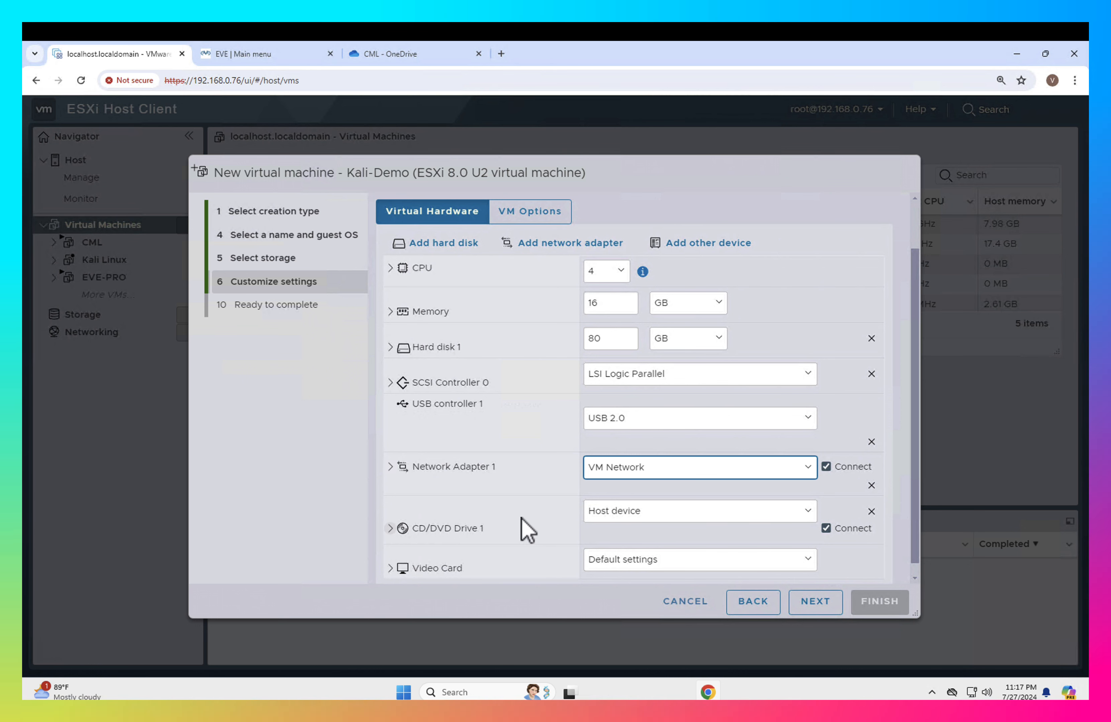
- Set CD/DVD Drive 1 to use a datastore ISO file and open the Operating Systems folder in datastore1
click(659, 516)
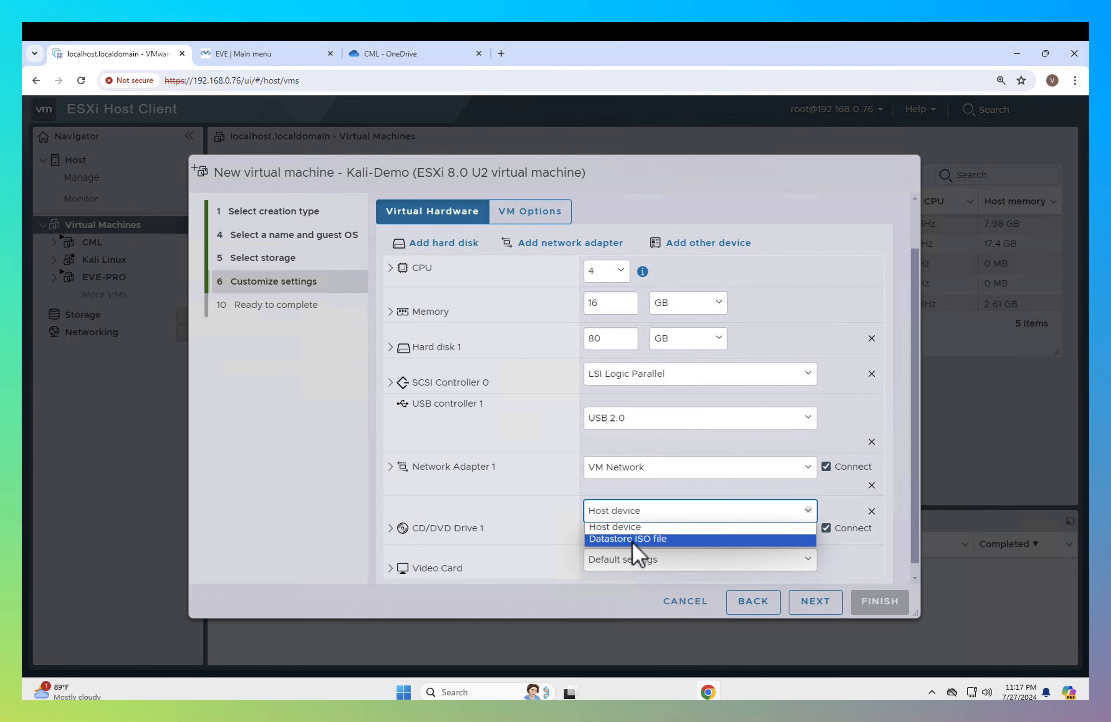
click(632, 540)
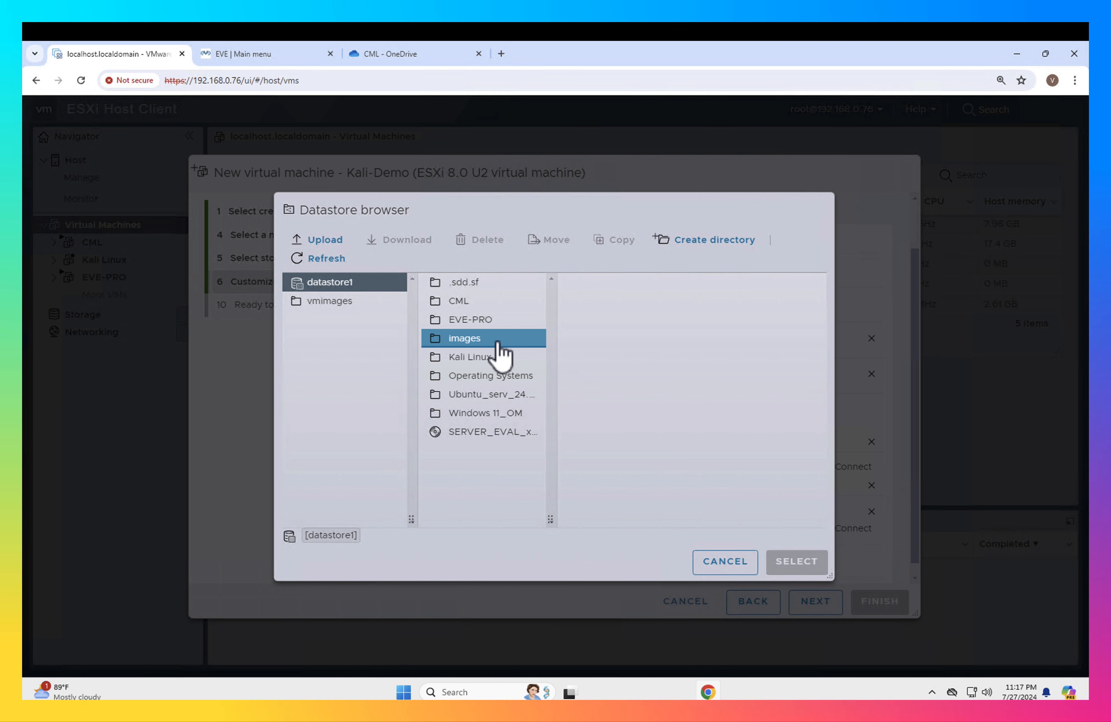
click(490, 376)
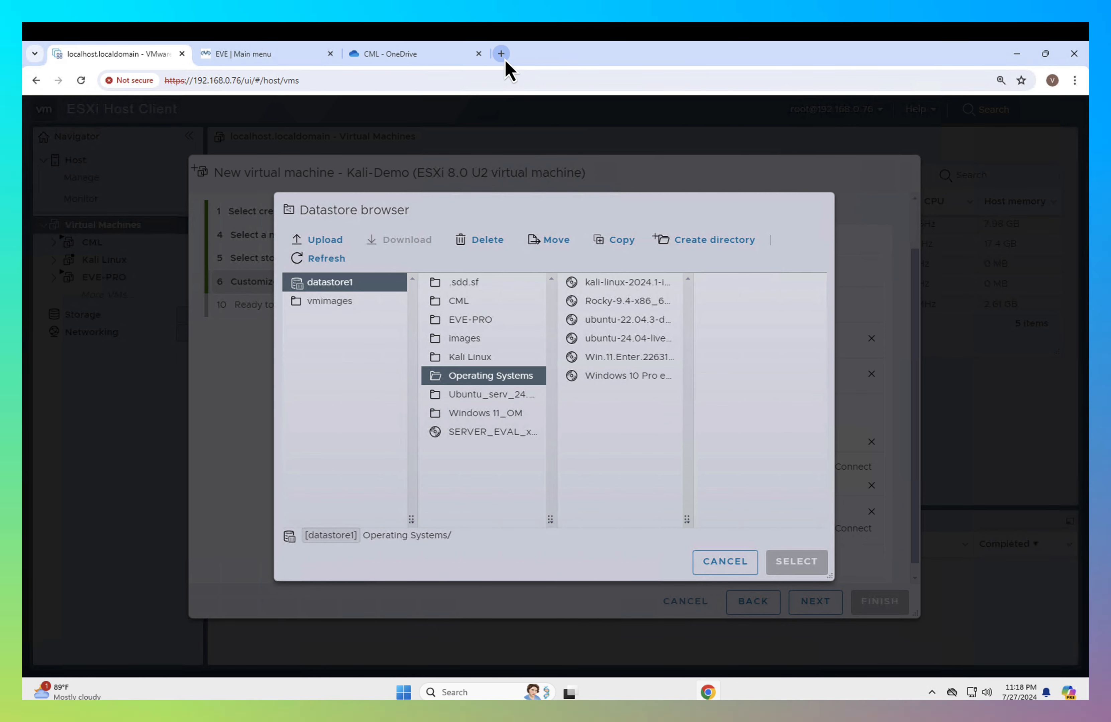
- Search Google for "kali linux download" in a new browser tab and view the image options on kali.org's Get Kali page
click(502, 54)
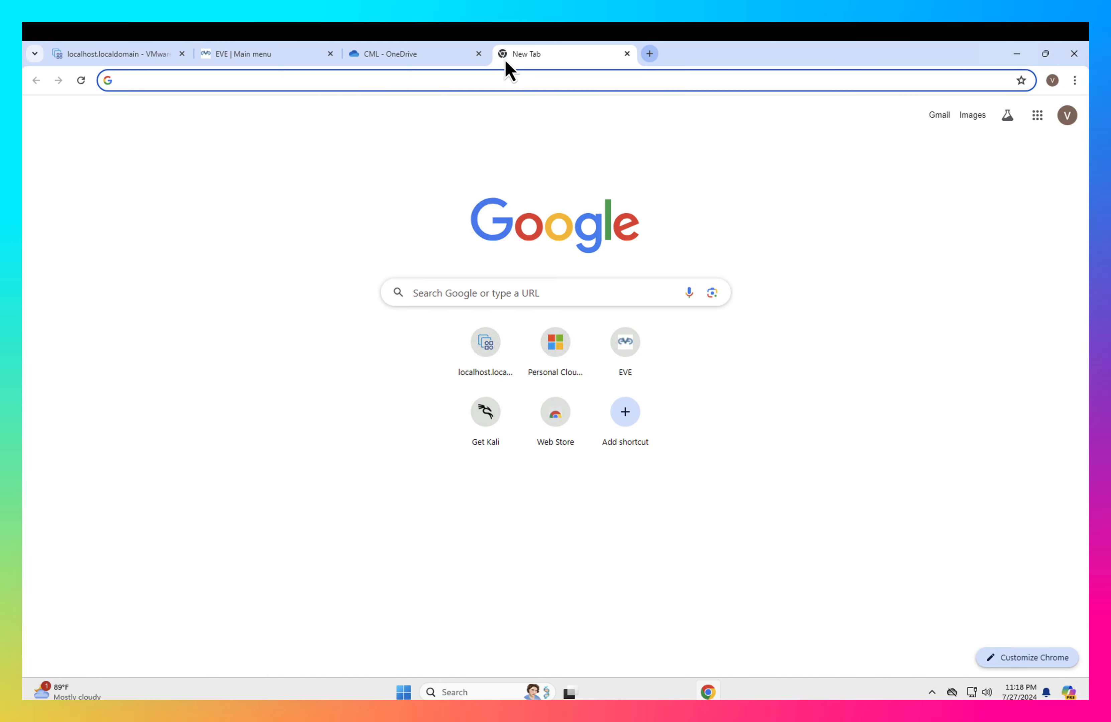
text(kali lin)
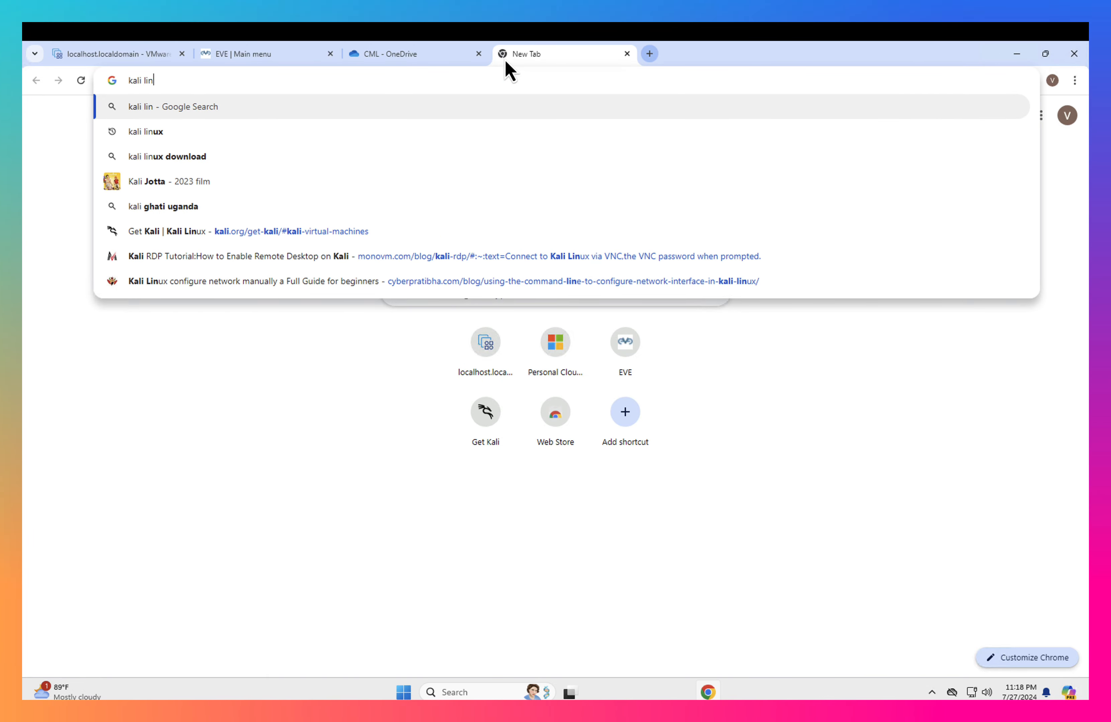
text(ux download)
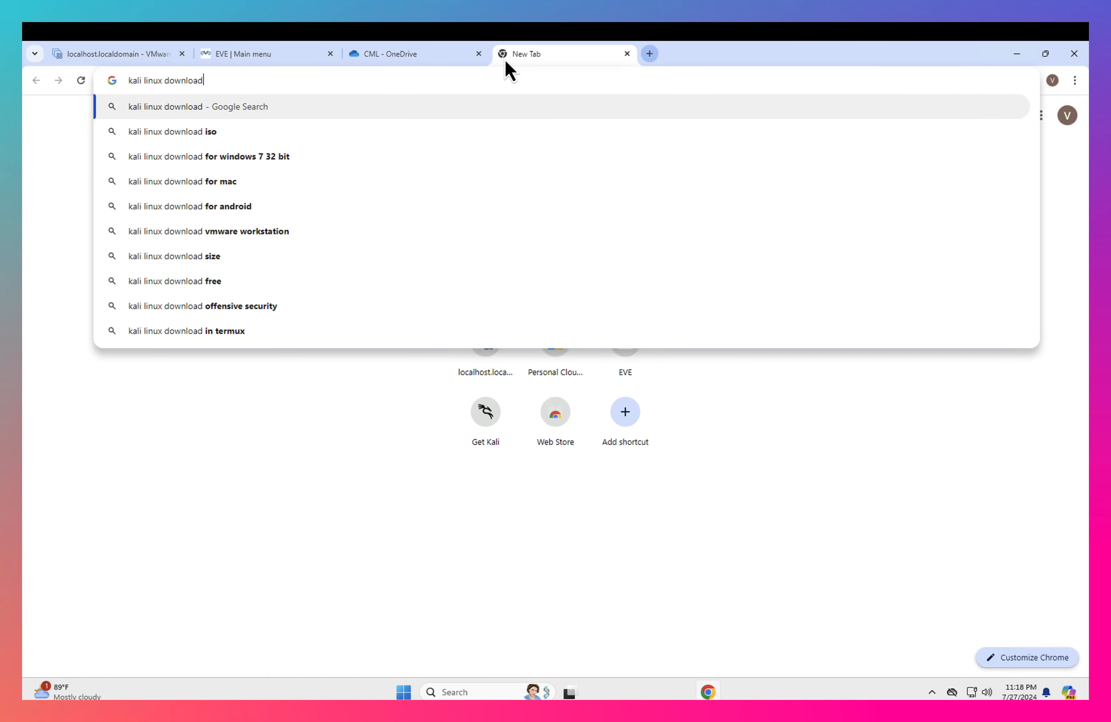
key(Return)
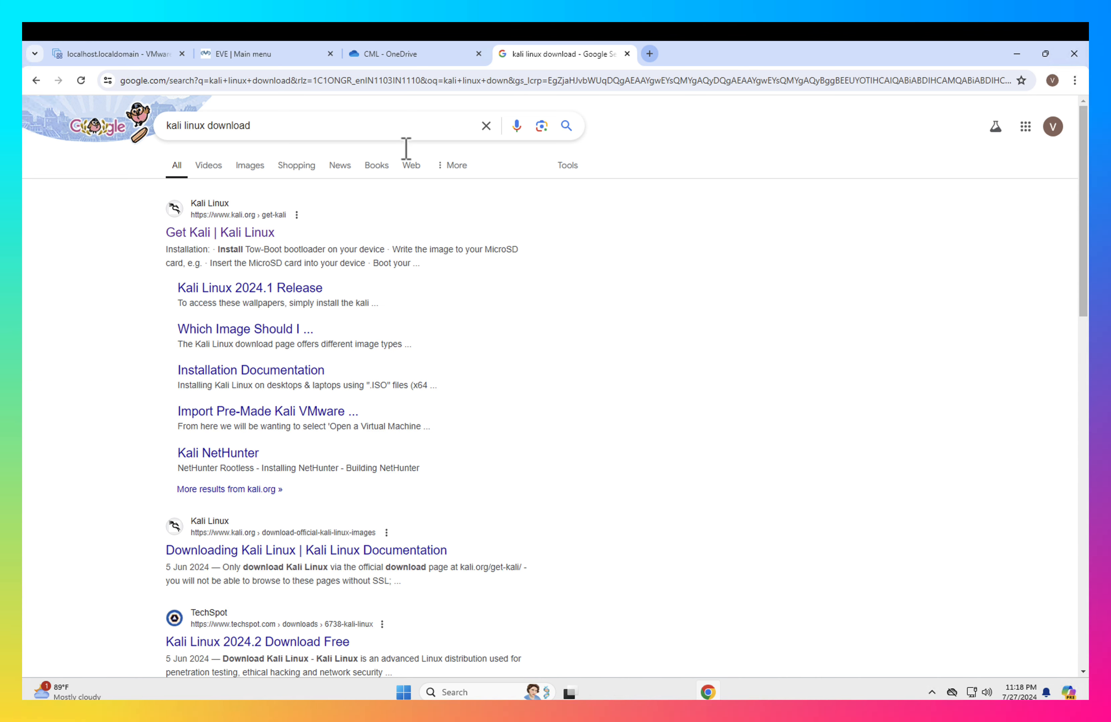
click(238, 233)
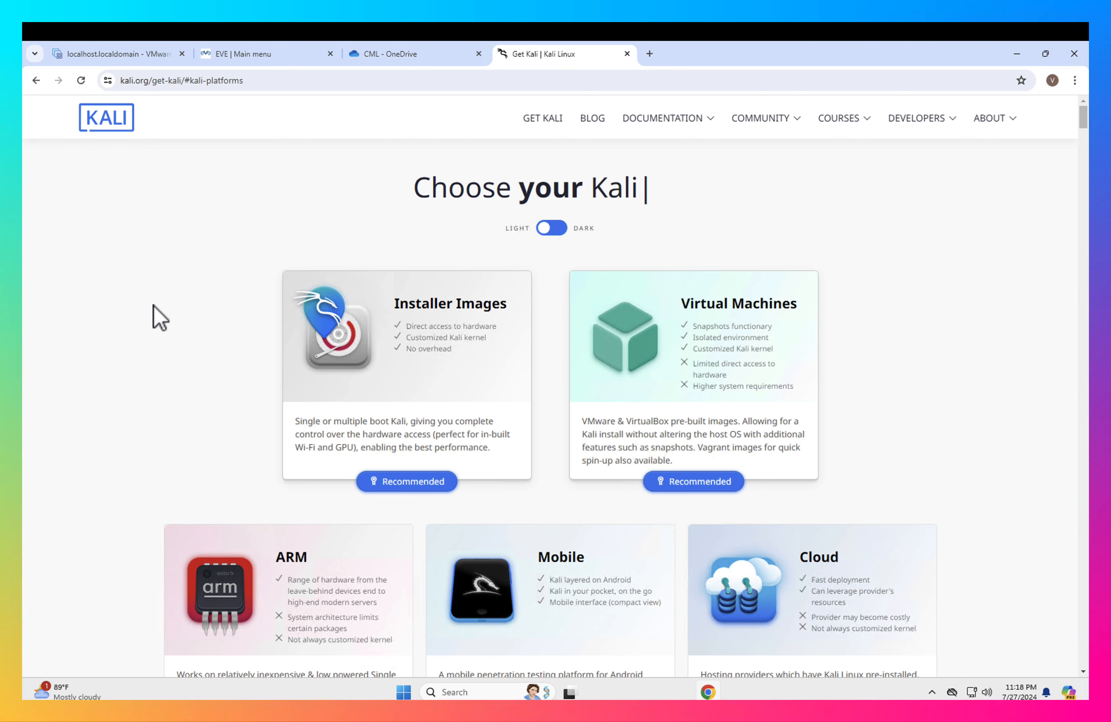
scroll(159, 319, down, 1)
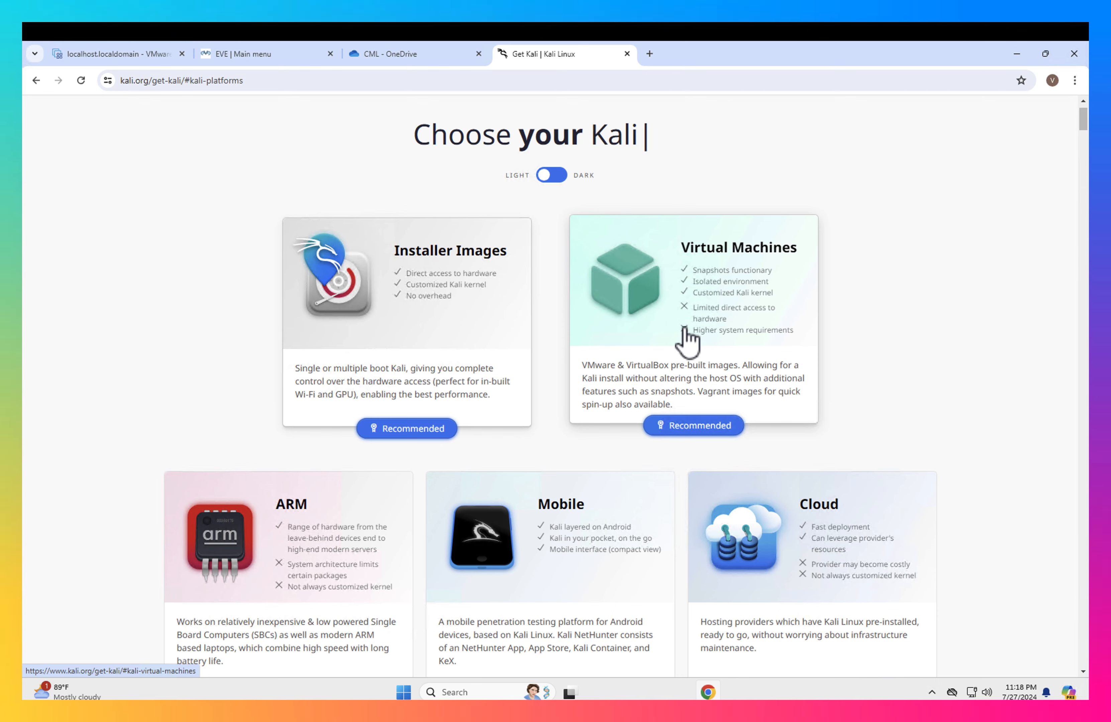
- View Kali's pre-built virtual machine images, return to the ESXi datastore browser and select kali-linux-2024.1-installer-amd64.iso for the CD/DVD drive
click(709, 334)
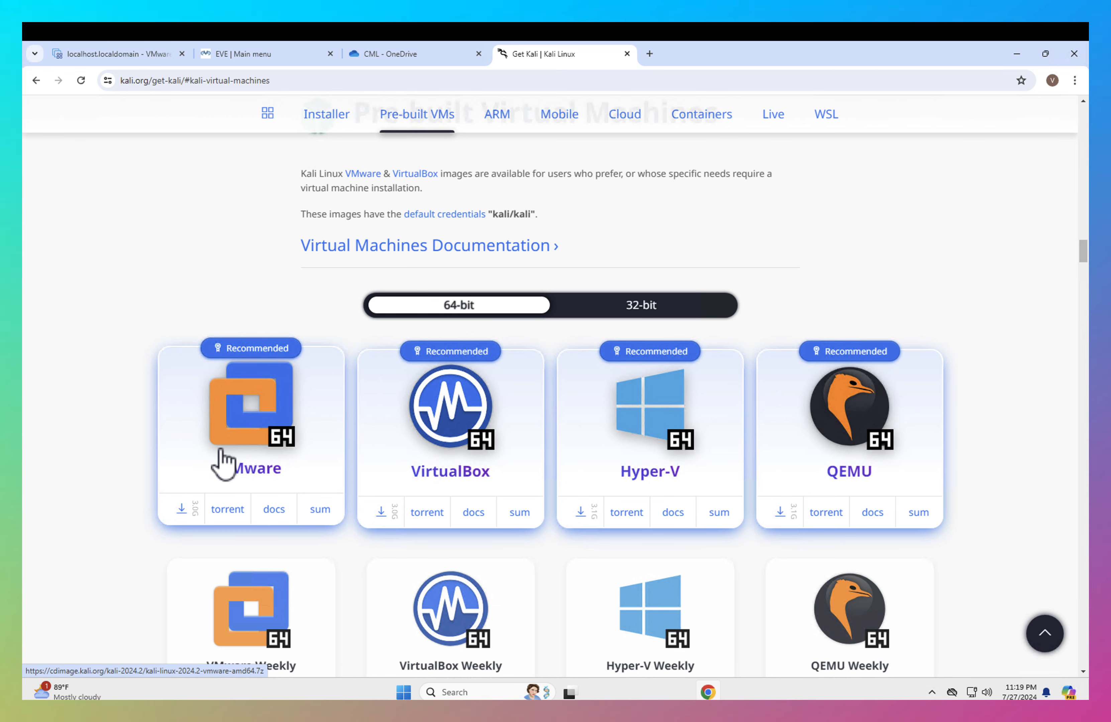
click(119, 54)
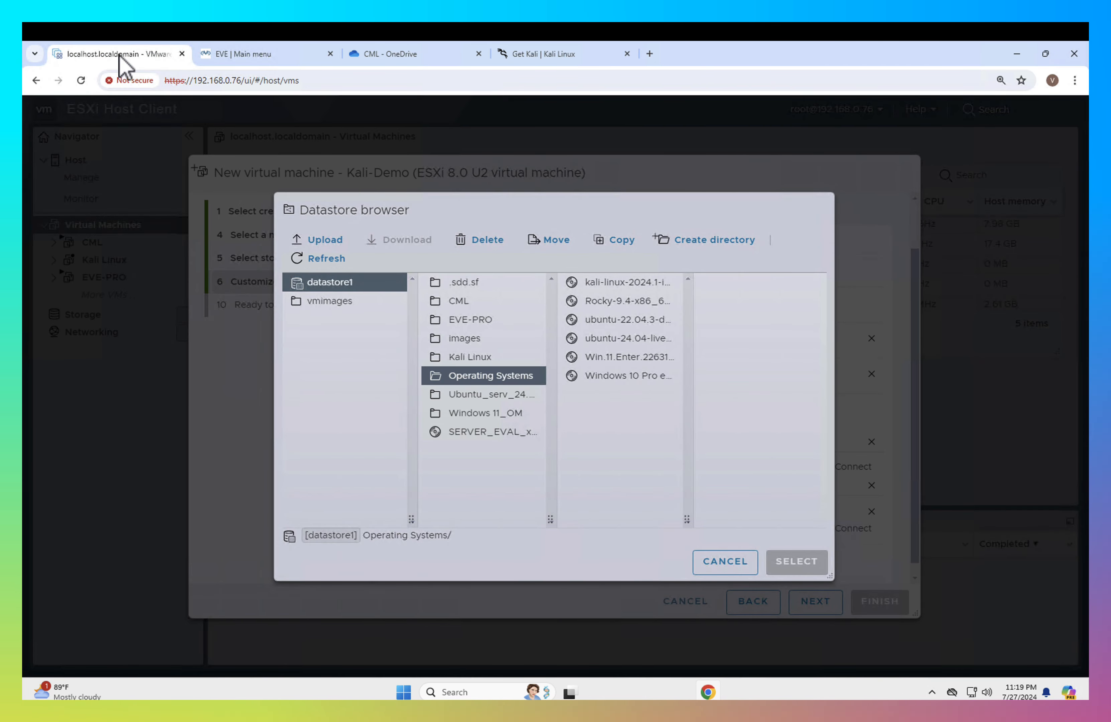
click(626, 284)
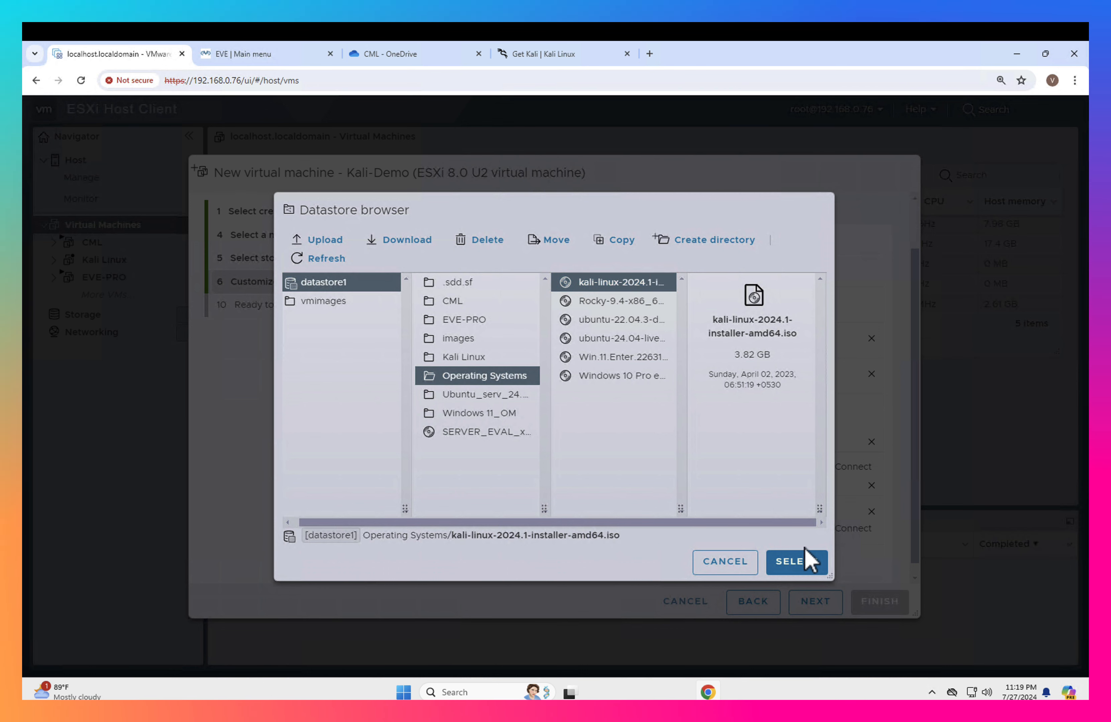
click(799, 564)
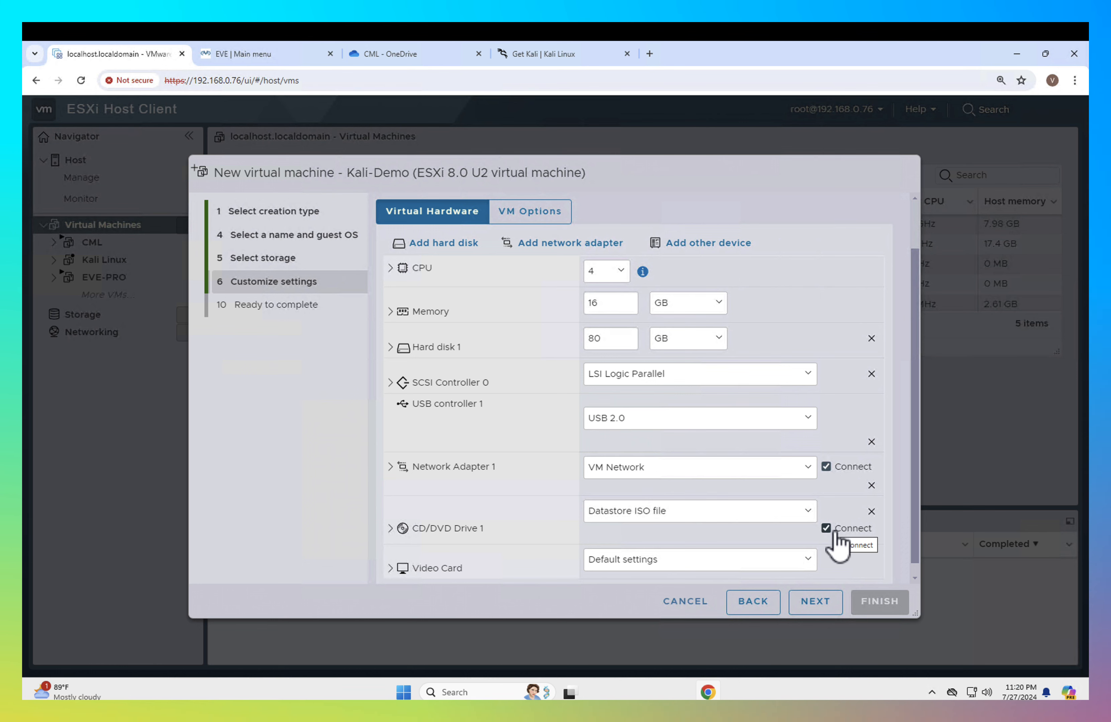
- Review the Kali-Demo settings summary and finish creating the virtual machine
click(816, 602)
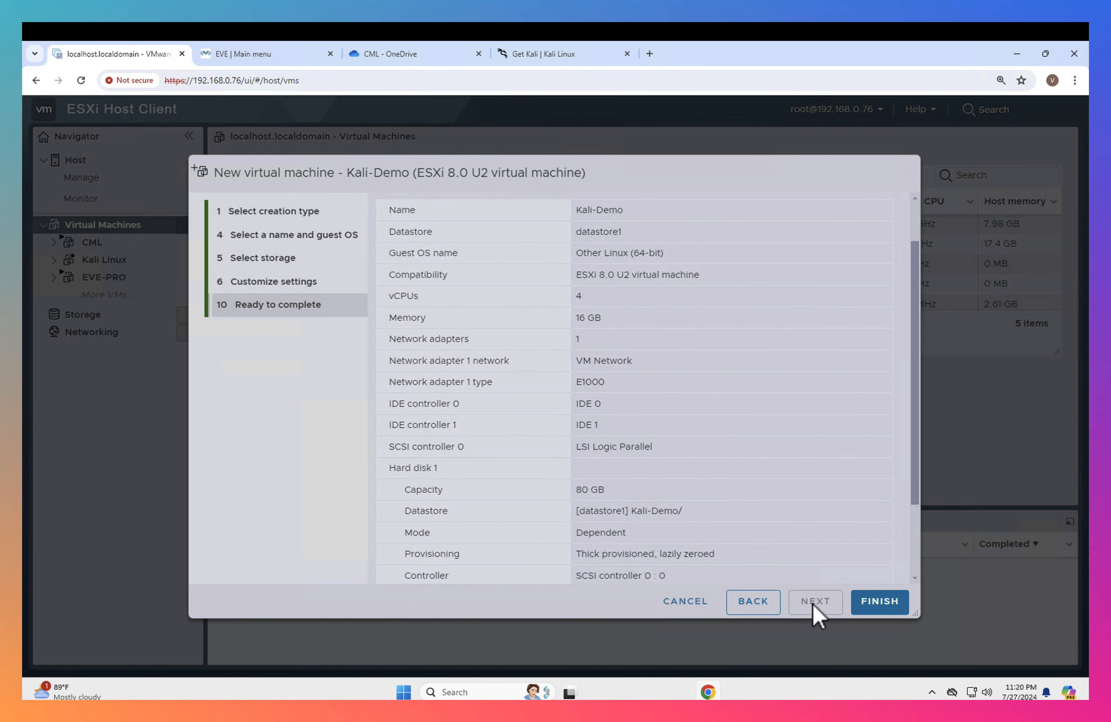
scroll(668, 445, down, 3)
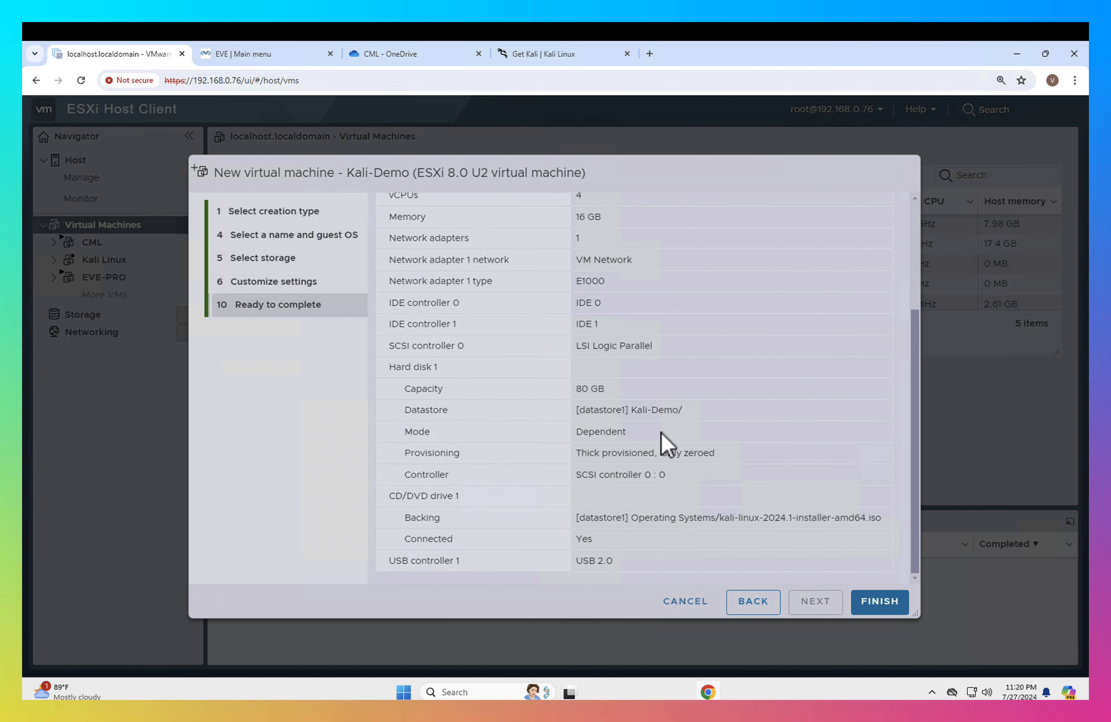
scroll(668, 445, up, 4)
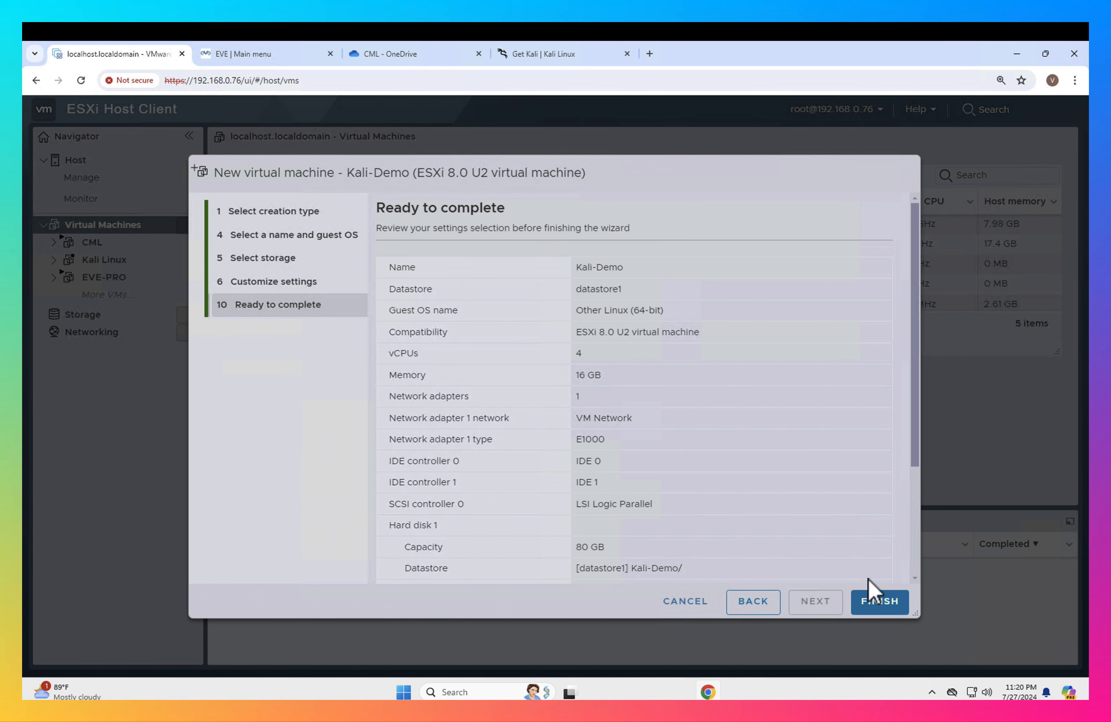
click(881, 606)
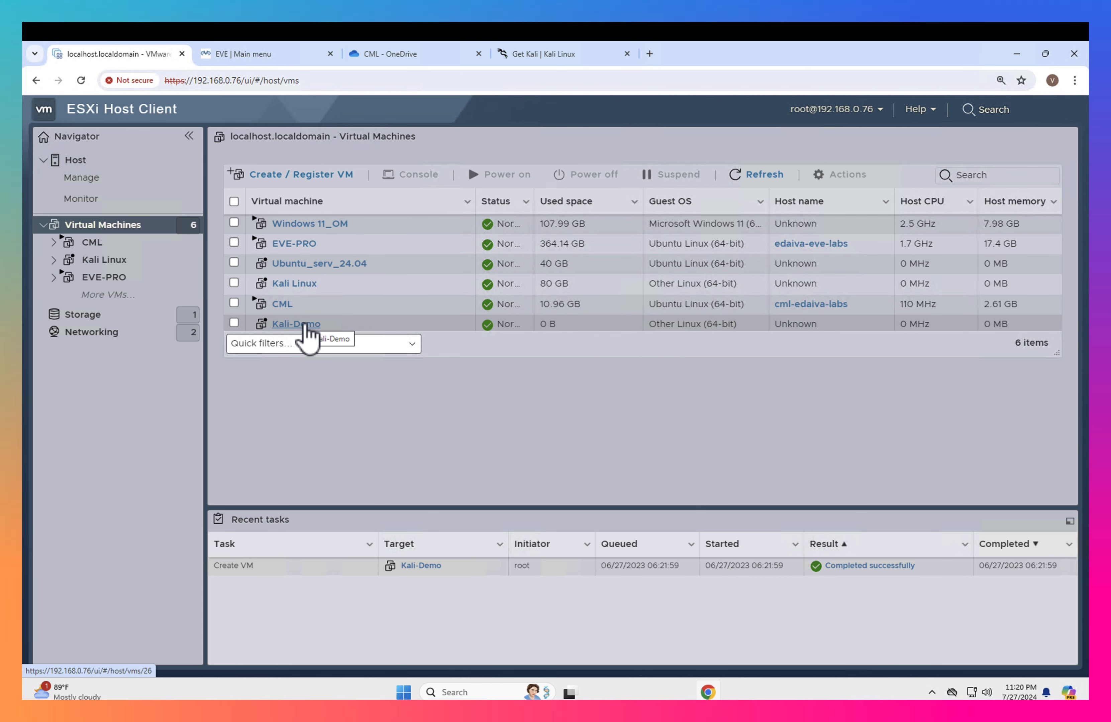
- Open the Kali-Demo virtual machine, power it on and start the Graphical install from the Kali installer menu
click(306, 325)
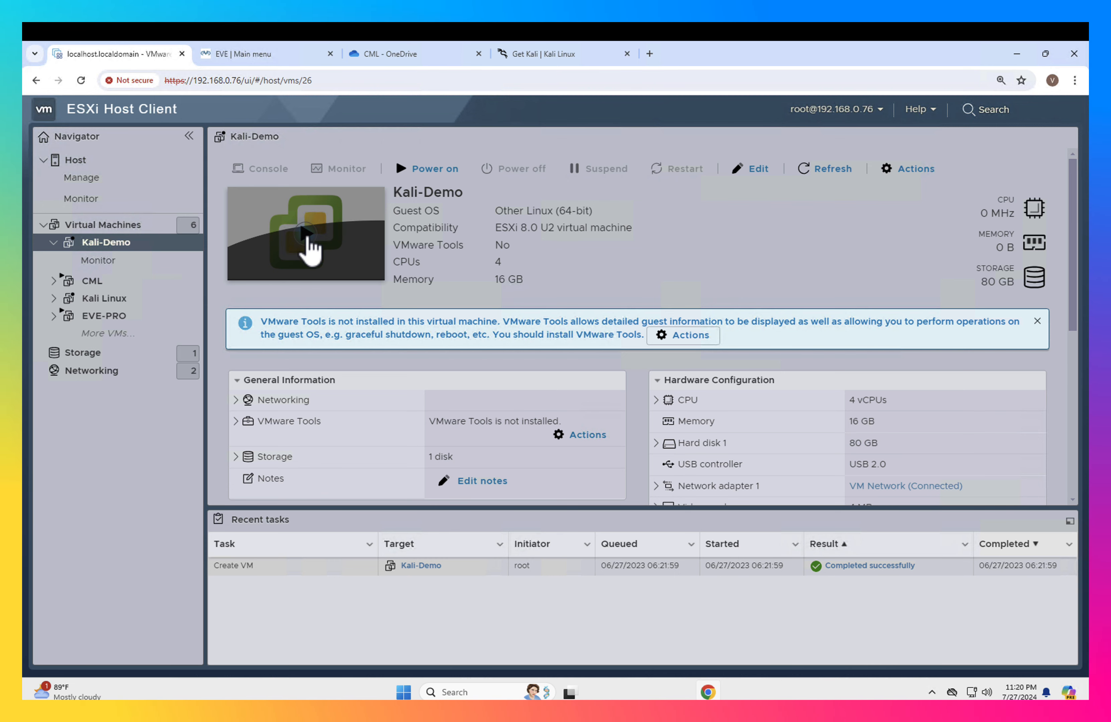
click(307, 234)
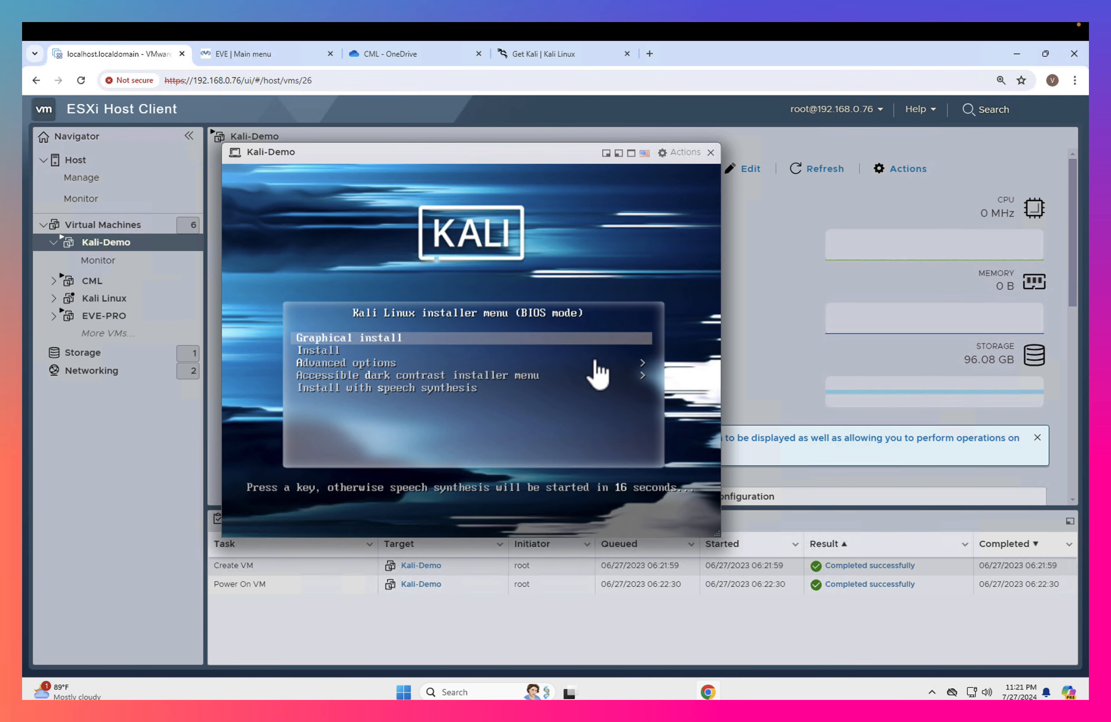
key(Return)
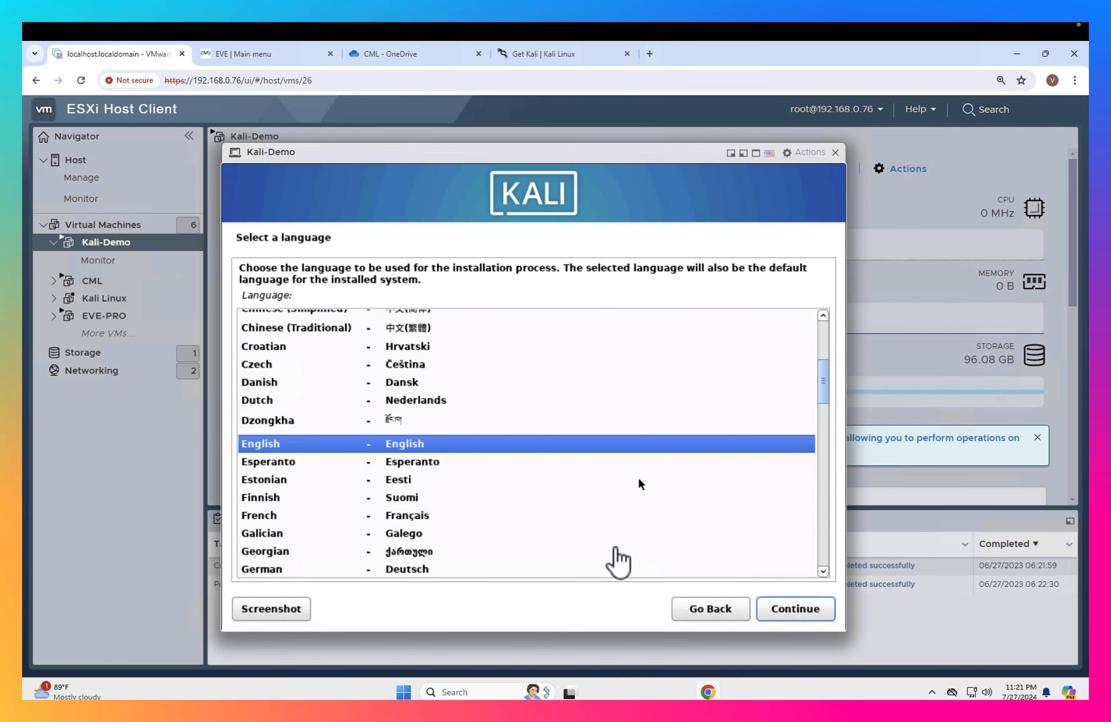
- Accept English as the language, United States as the location and American English as the keymap
click(789, 614)
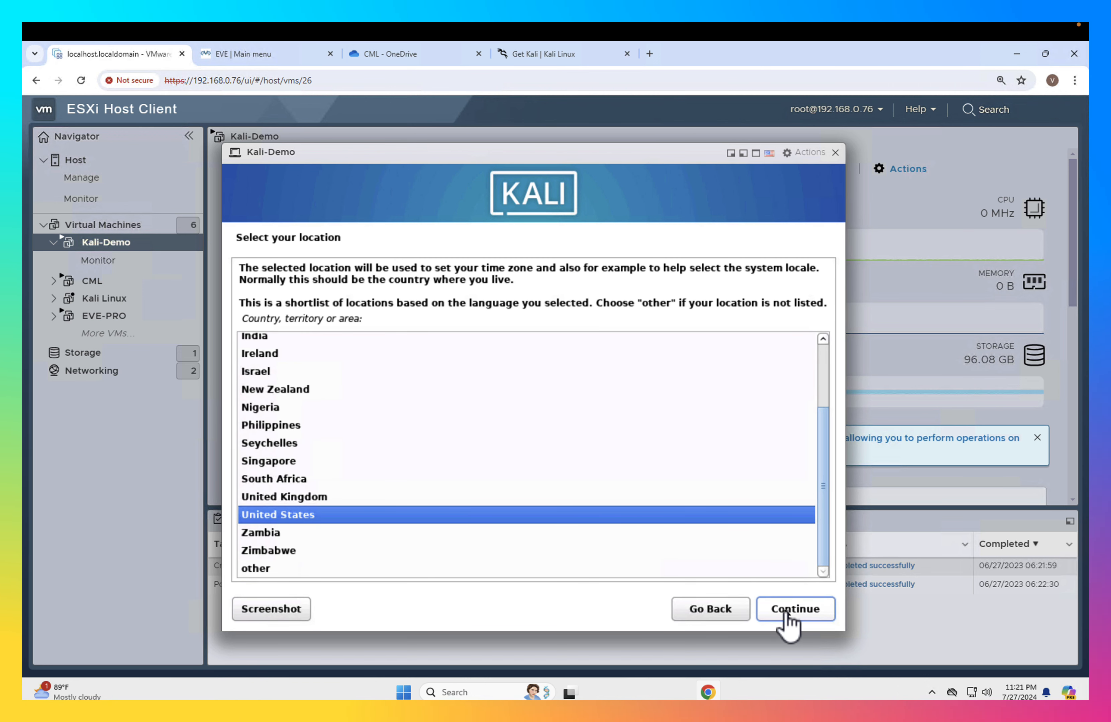
click(788, 614)
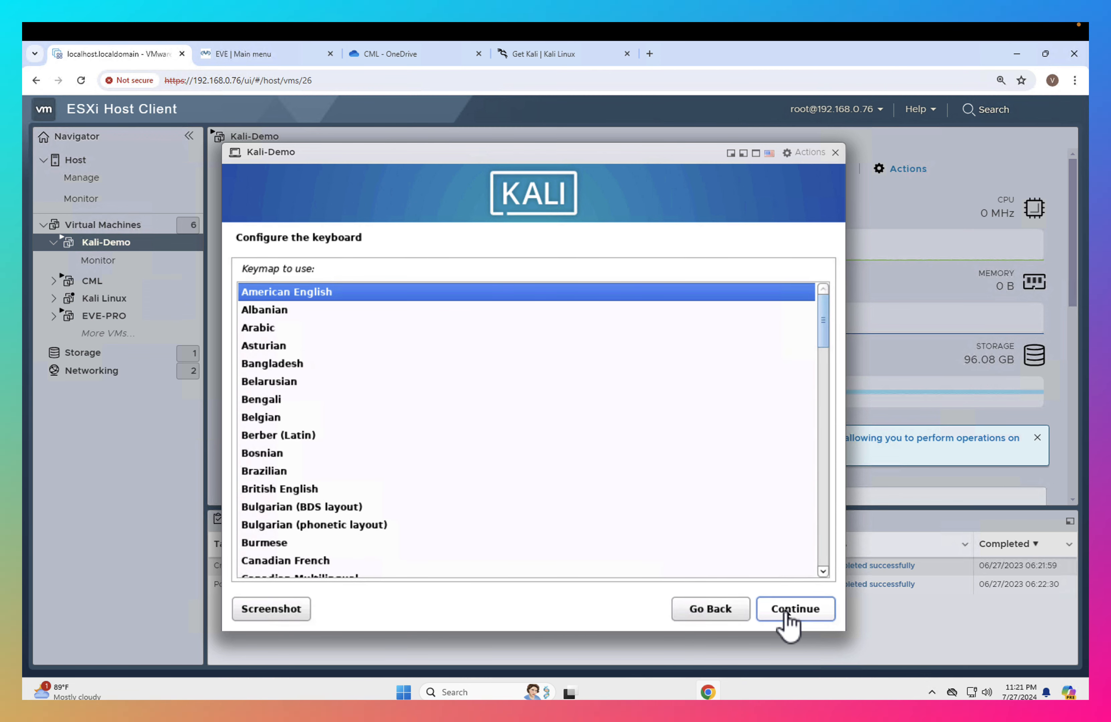
click(789, 618)
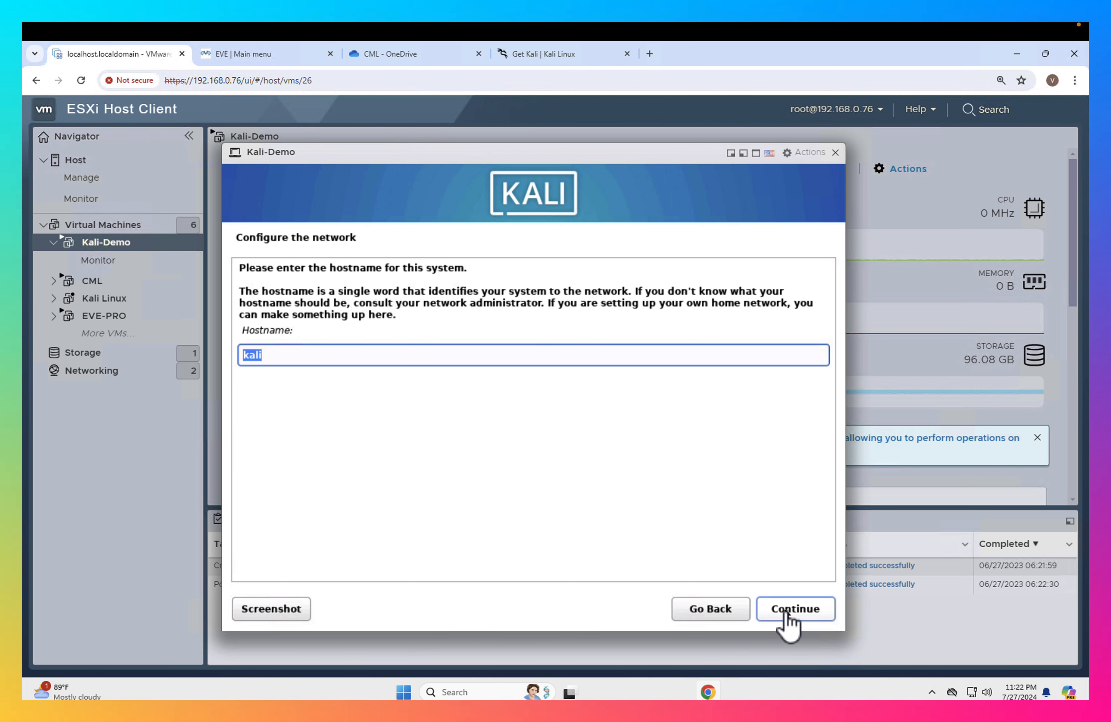
- Set the hostname to kali-demo and the domain name to vinugenie.local
key(Right)
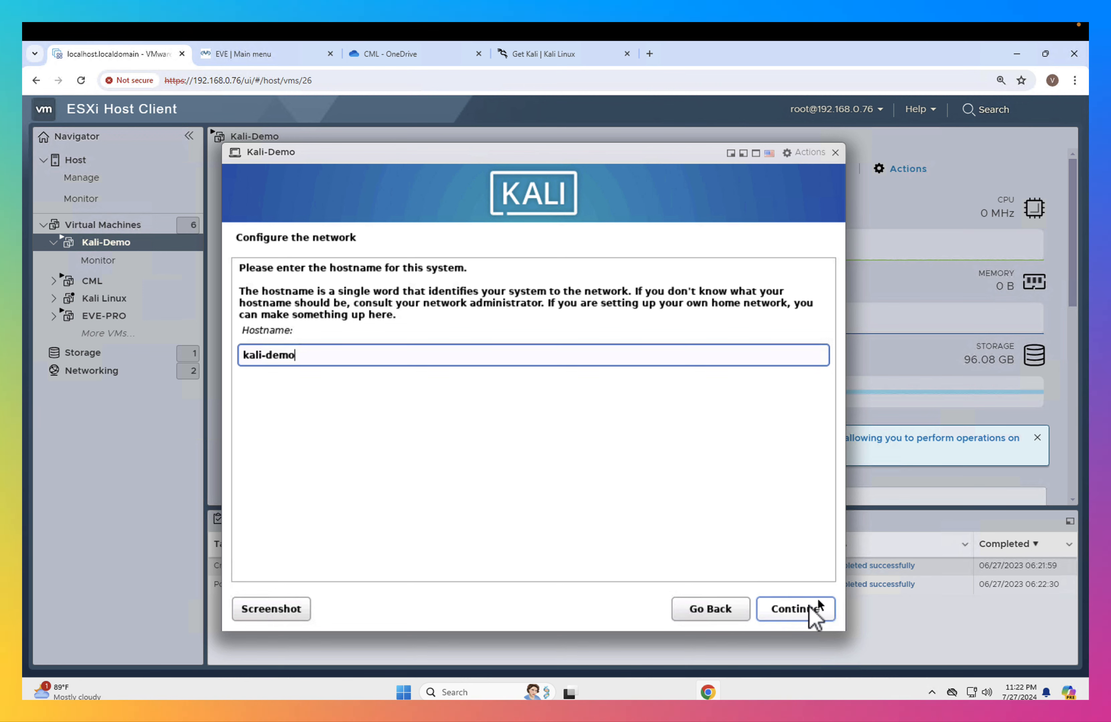
click(807, 616)
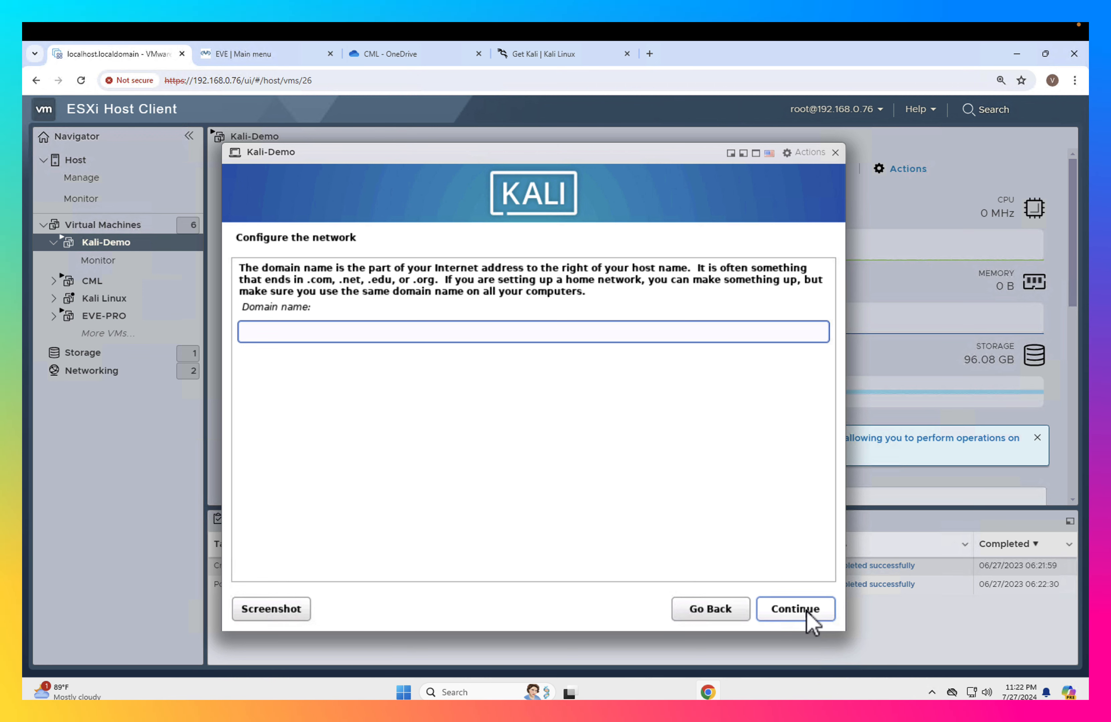
text(genie.local)
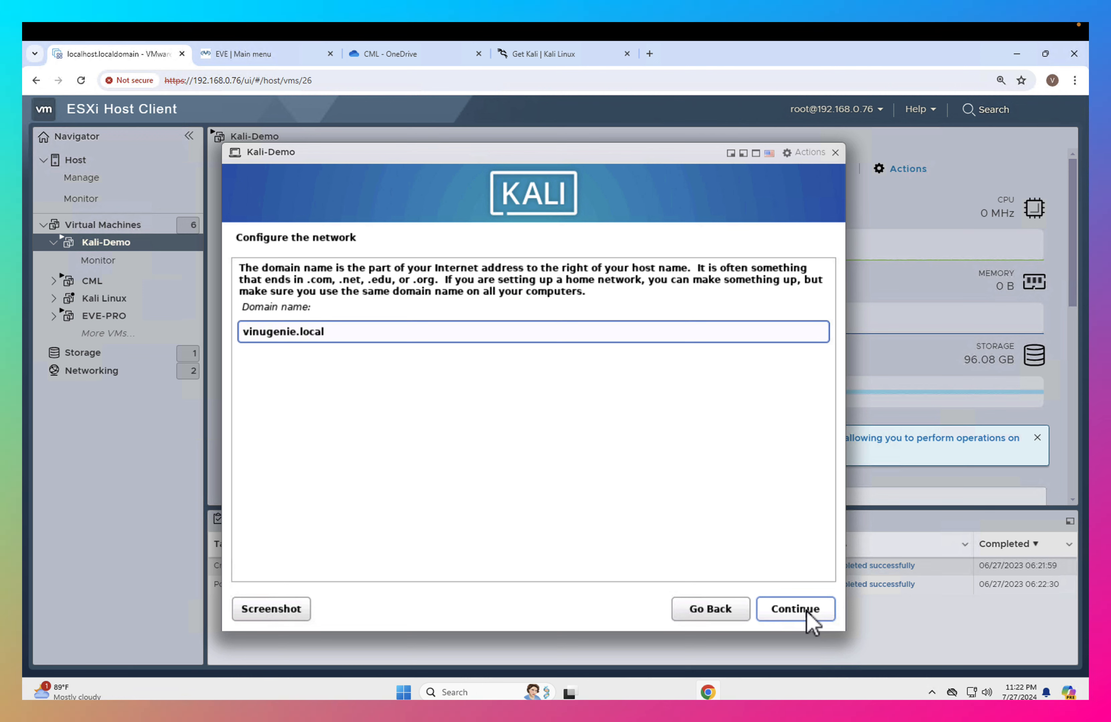
click(807, 611)
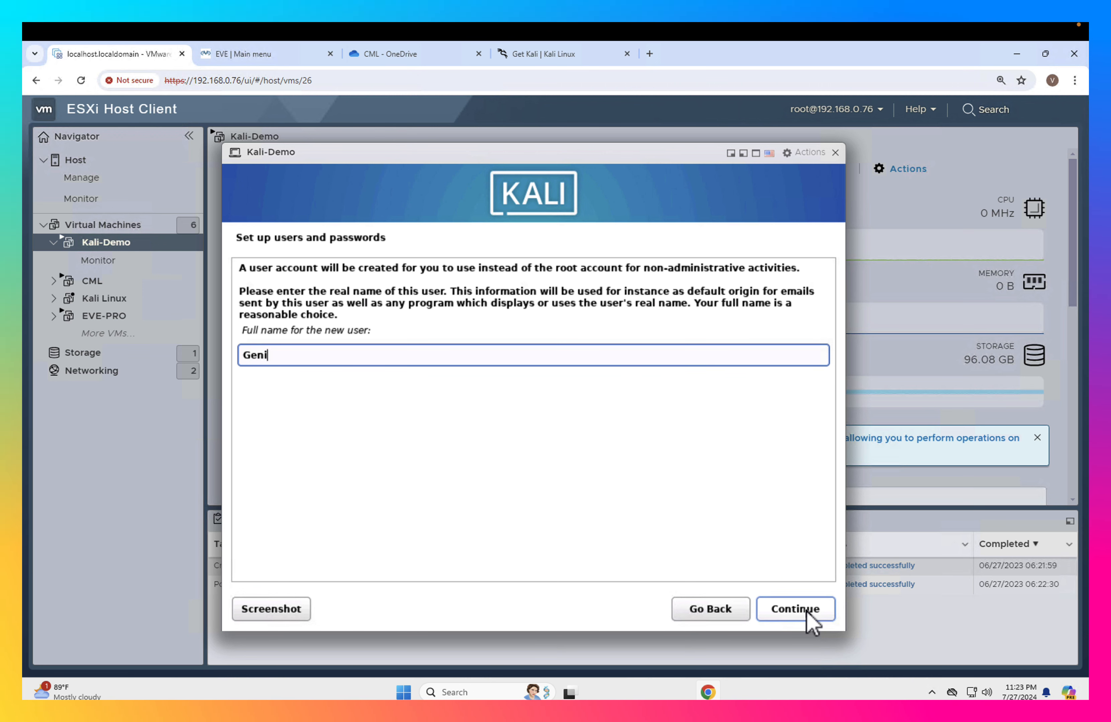
- Enter the new user's full name and accept the suggested username for the account
text(e)
click(796, 609)
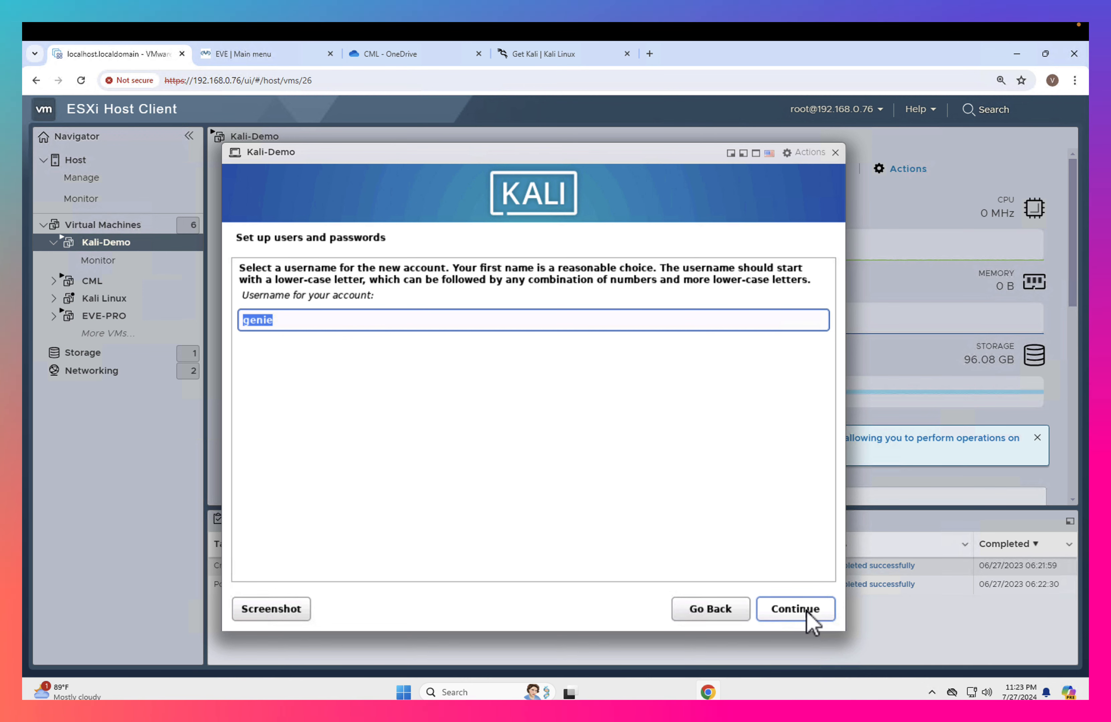
click(807, 611)
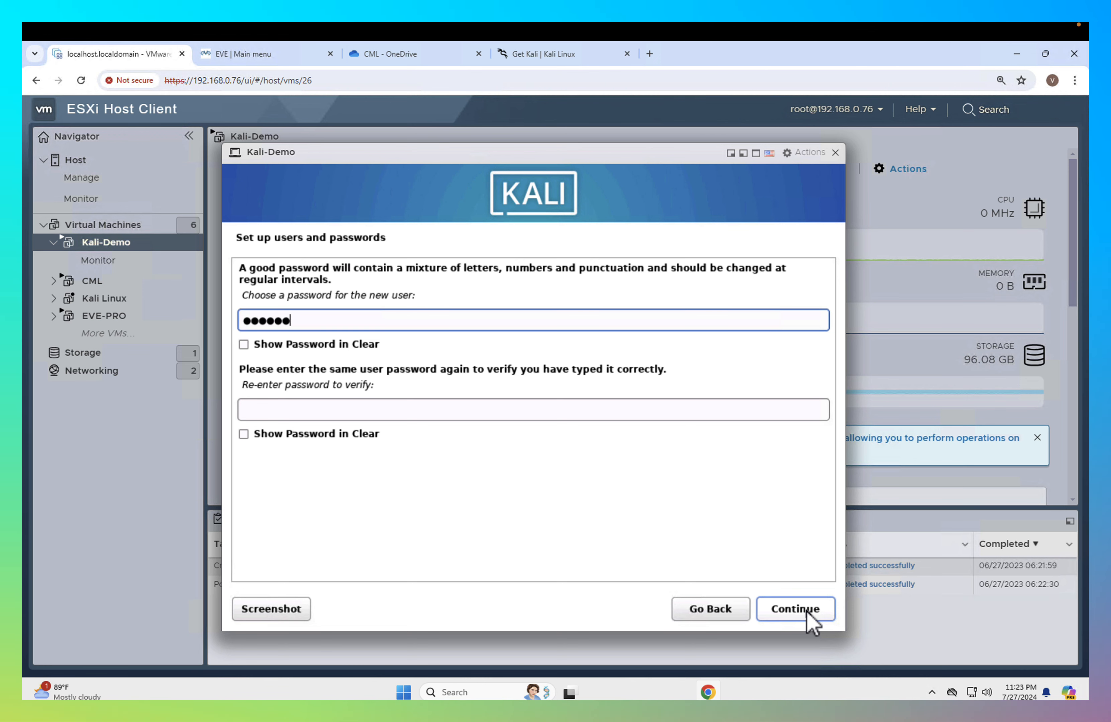
- Enter the new user's account password, re-enter it for verification and submit it
text(123)
key(Tab)
key(Tab)
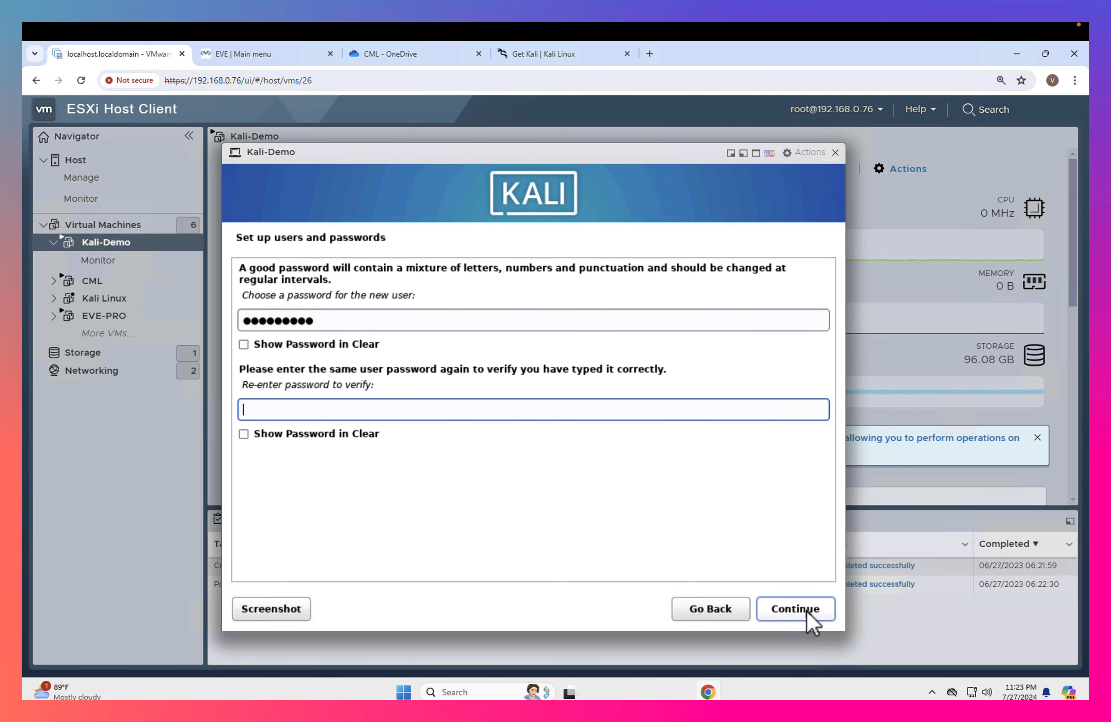
text(1234567)
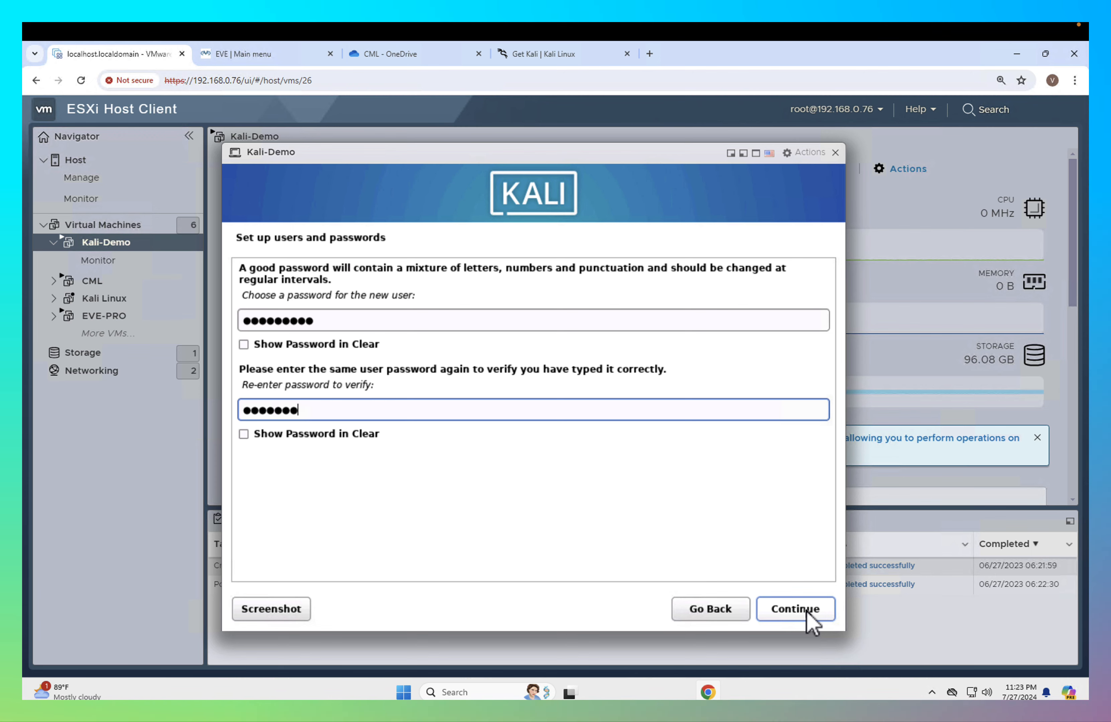
text(89)
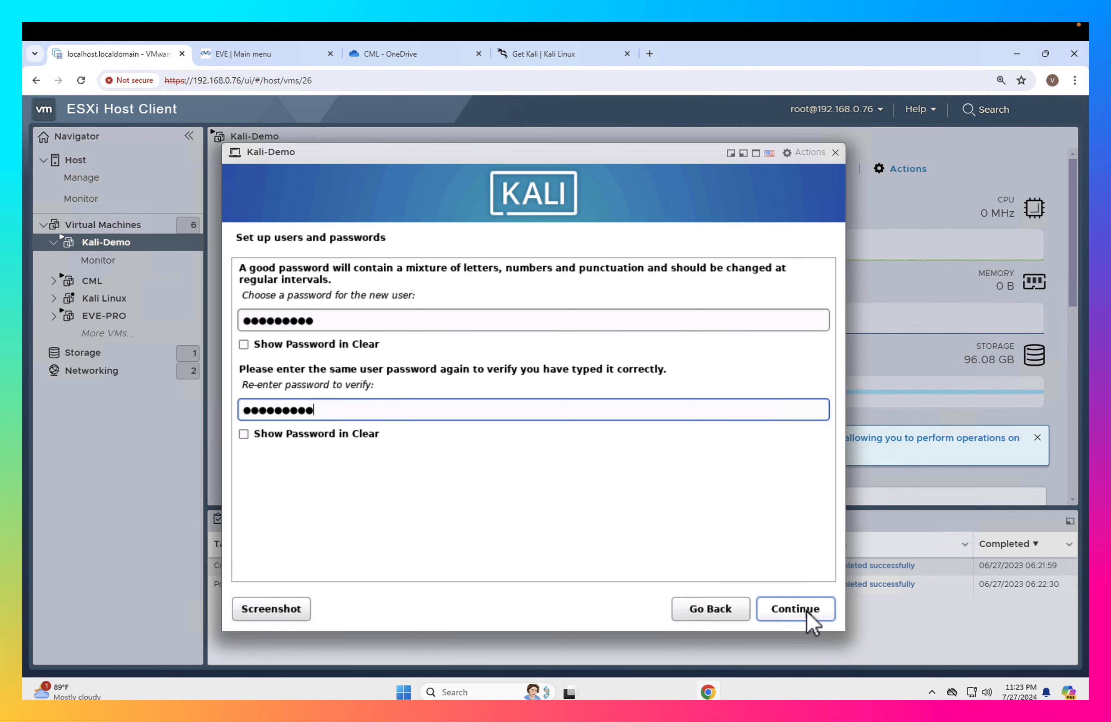
click(808, 612)
- Set the system clock's time zone to Pacific
click(273, 373)
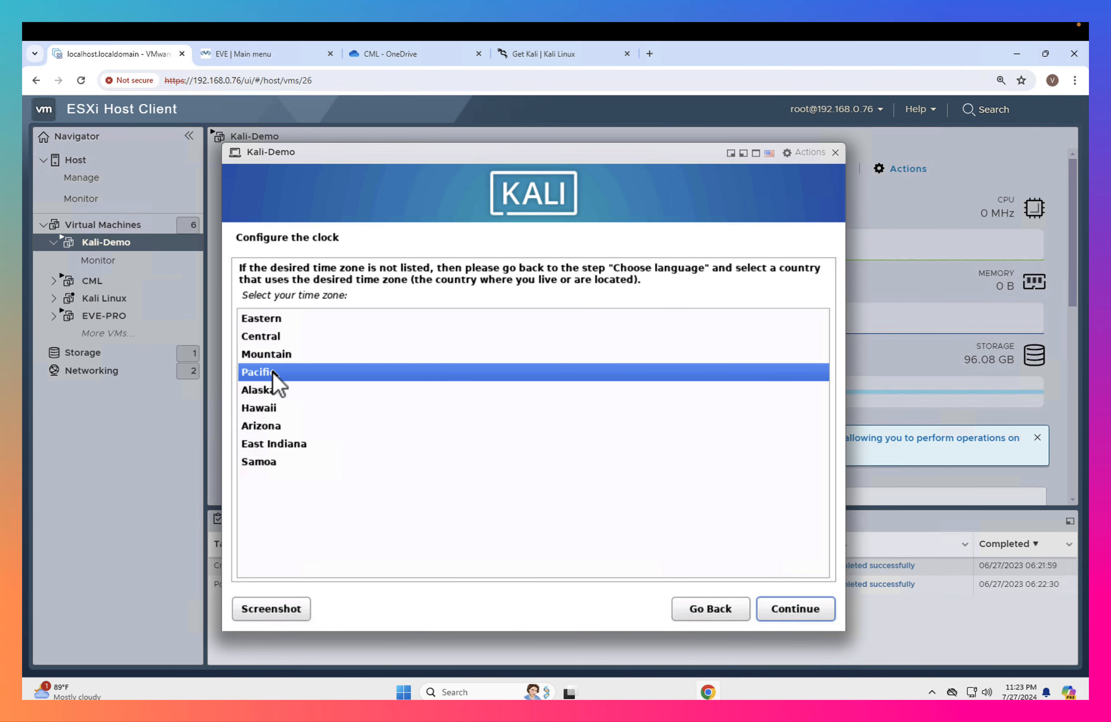
click(814, 614)
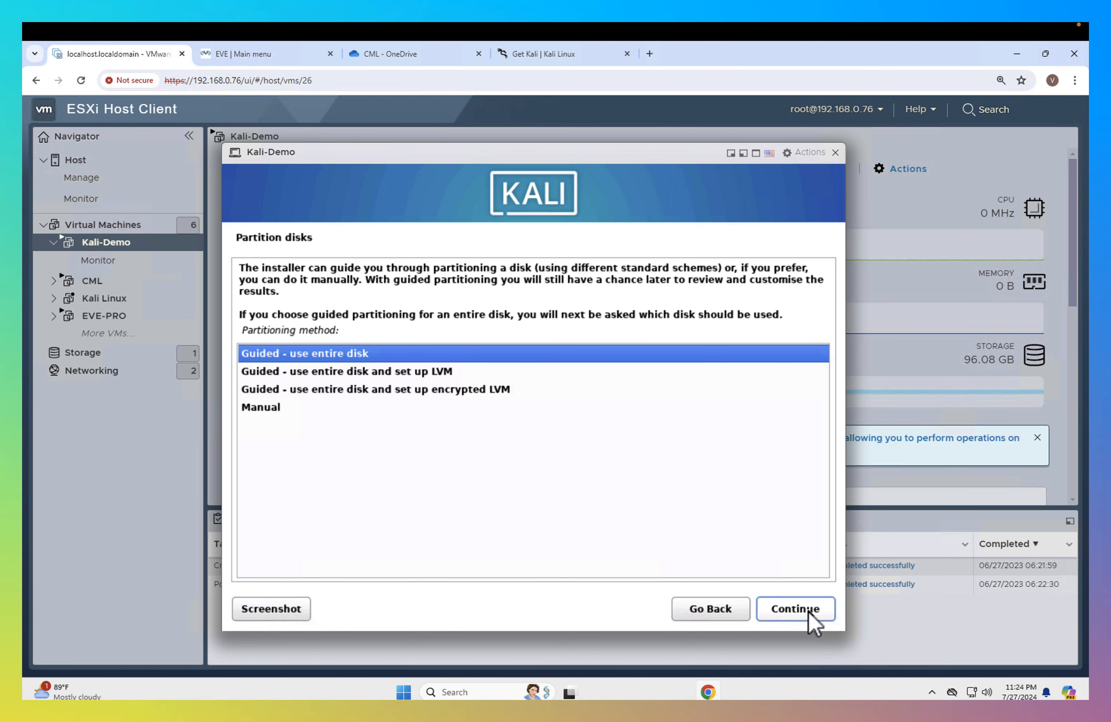
- Choose guided partitioning of the entire SCSI3 (sda) disk with LVM, keeping all files in one partition
key(Down)
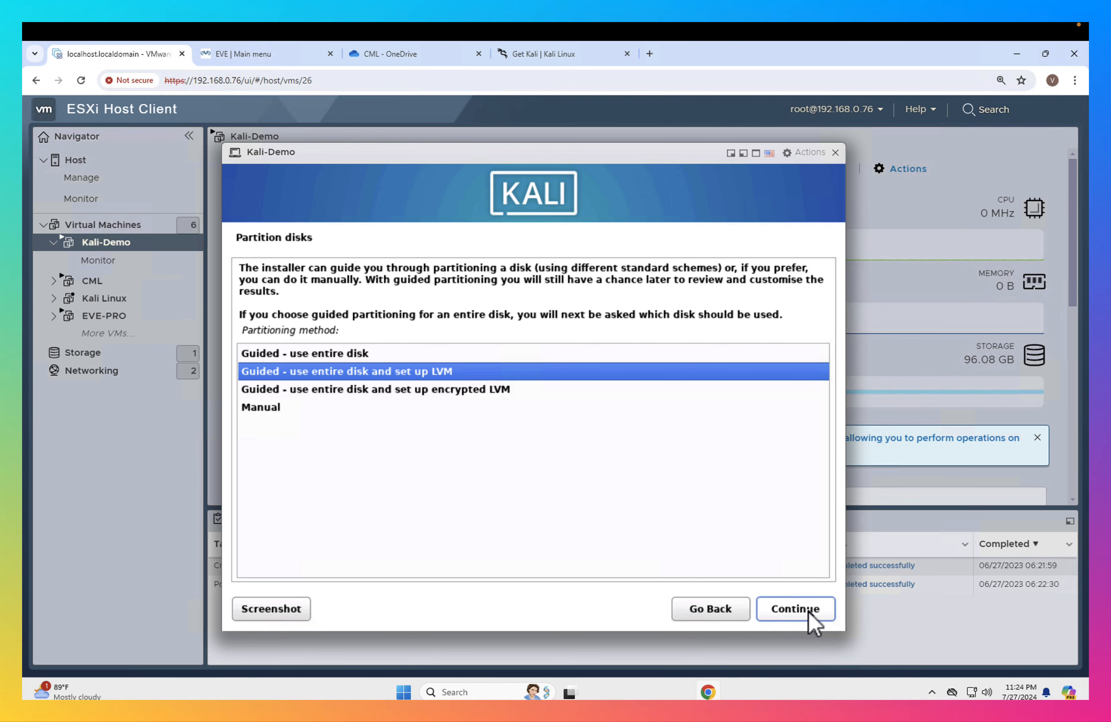
click(810, 612)
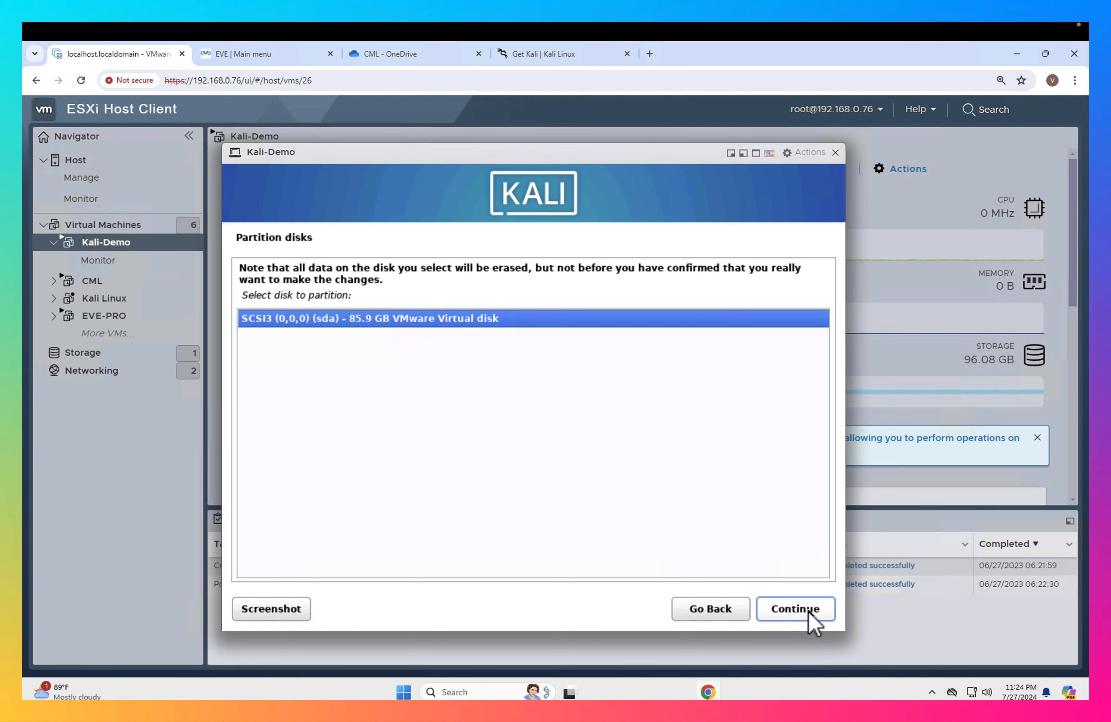
click(809, 612)
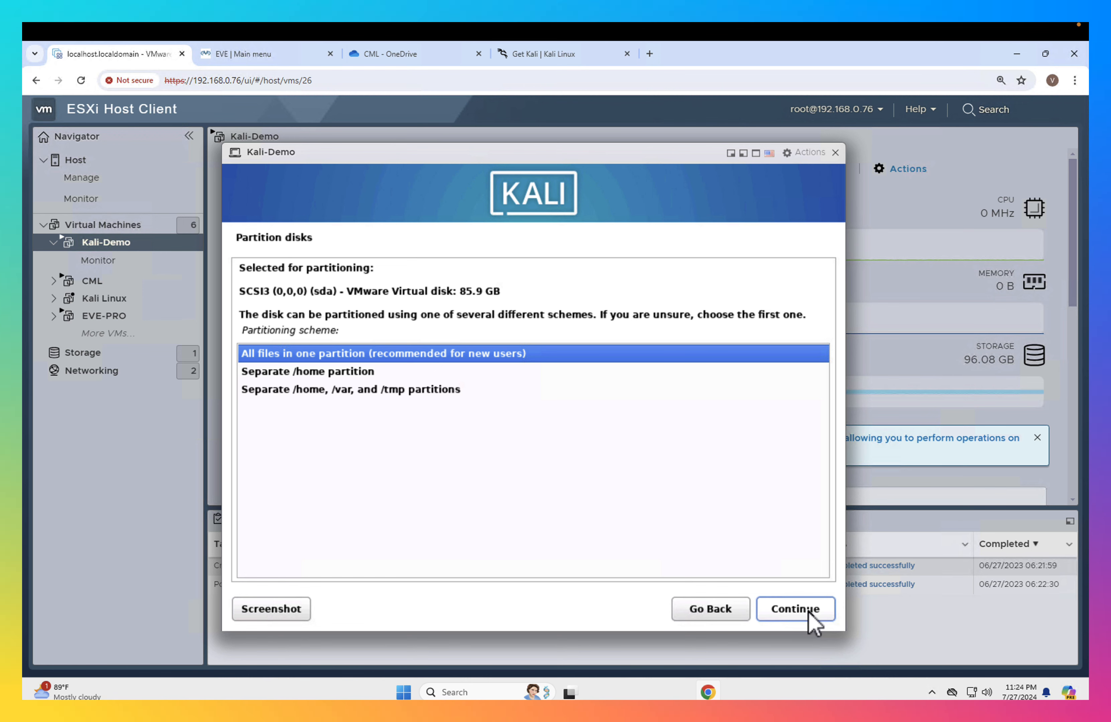
click(810, 612)
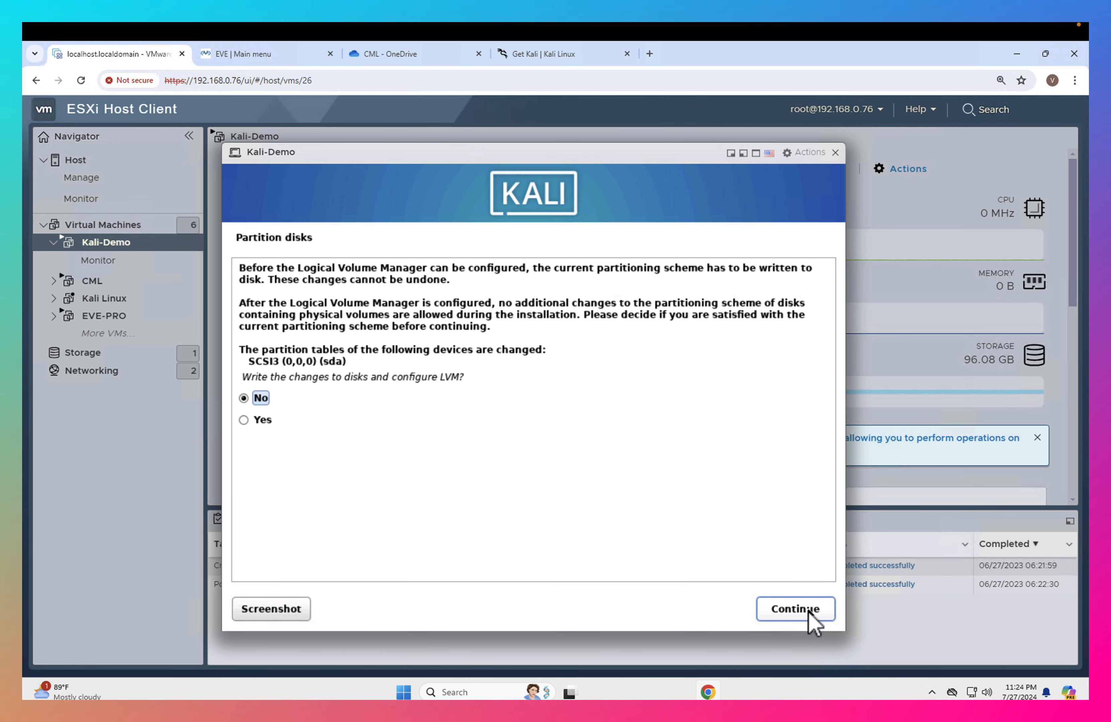
- Approve configuring LVM, use 85.4 GB of the volume group for guided partitioning and approve writing the partition changes to disk
key(Down)
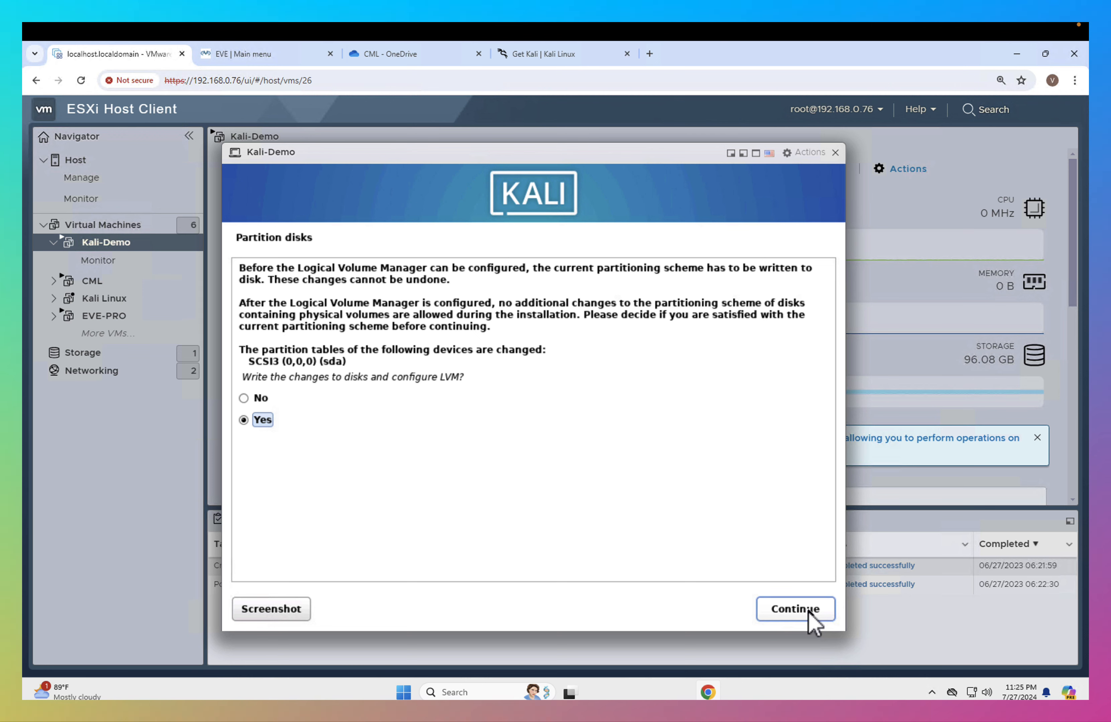
click(809, 612)
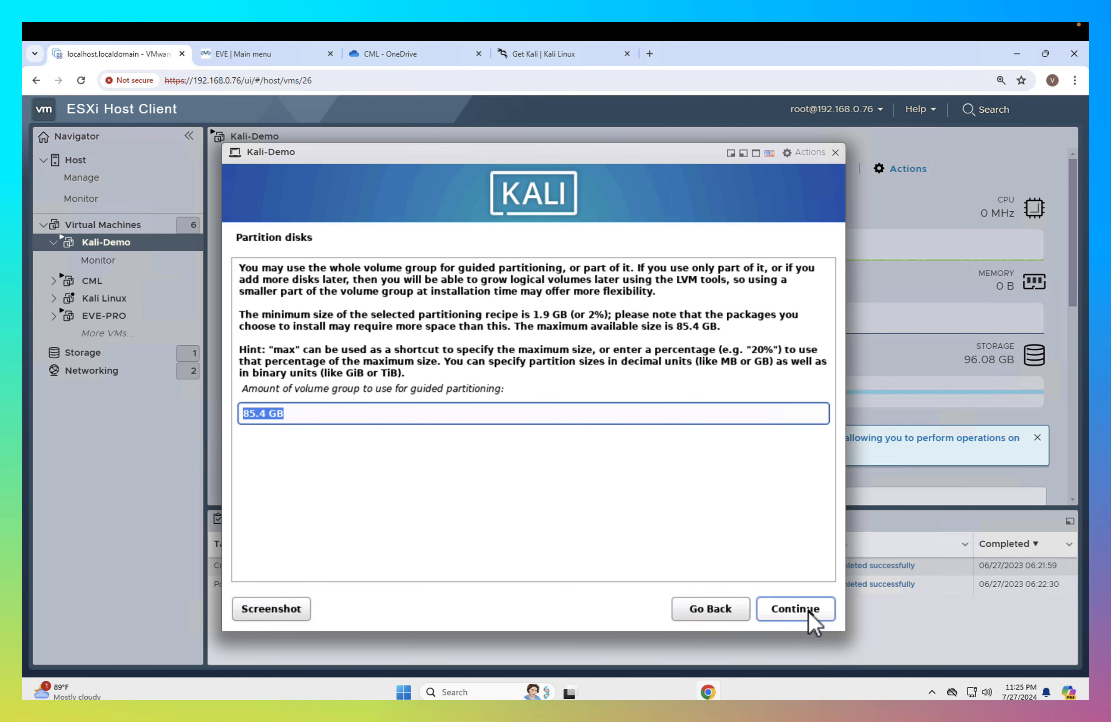
click(809, 612)
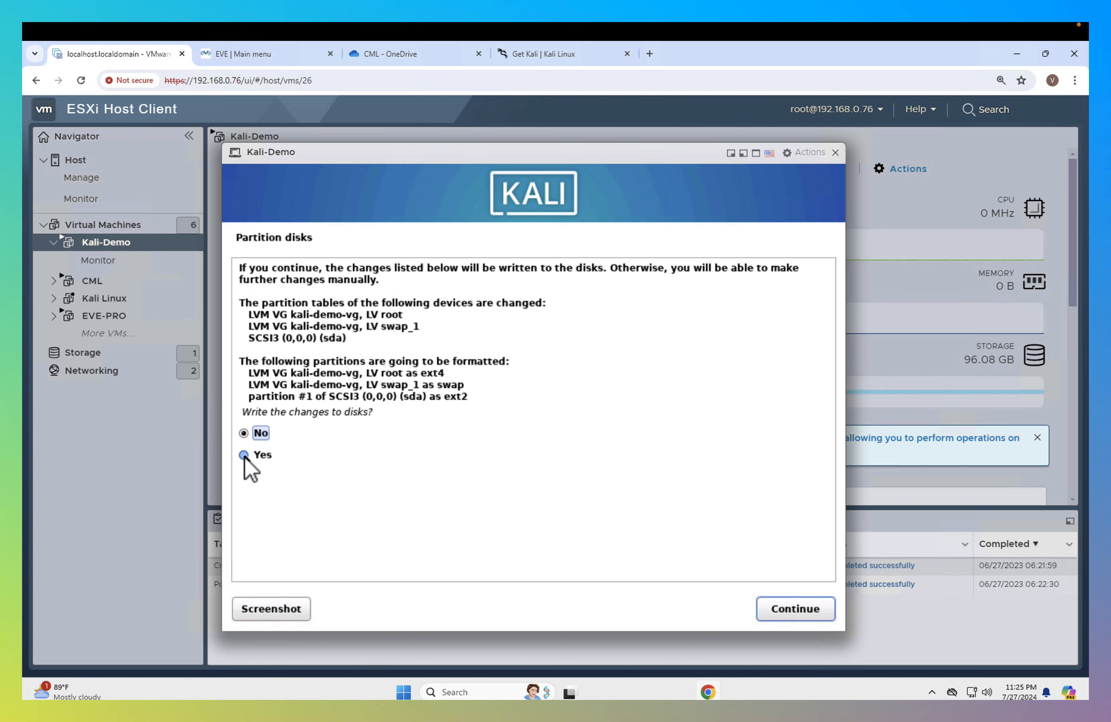
click(244, 455)
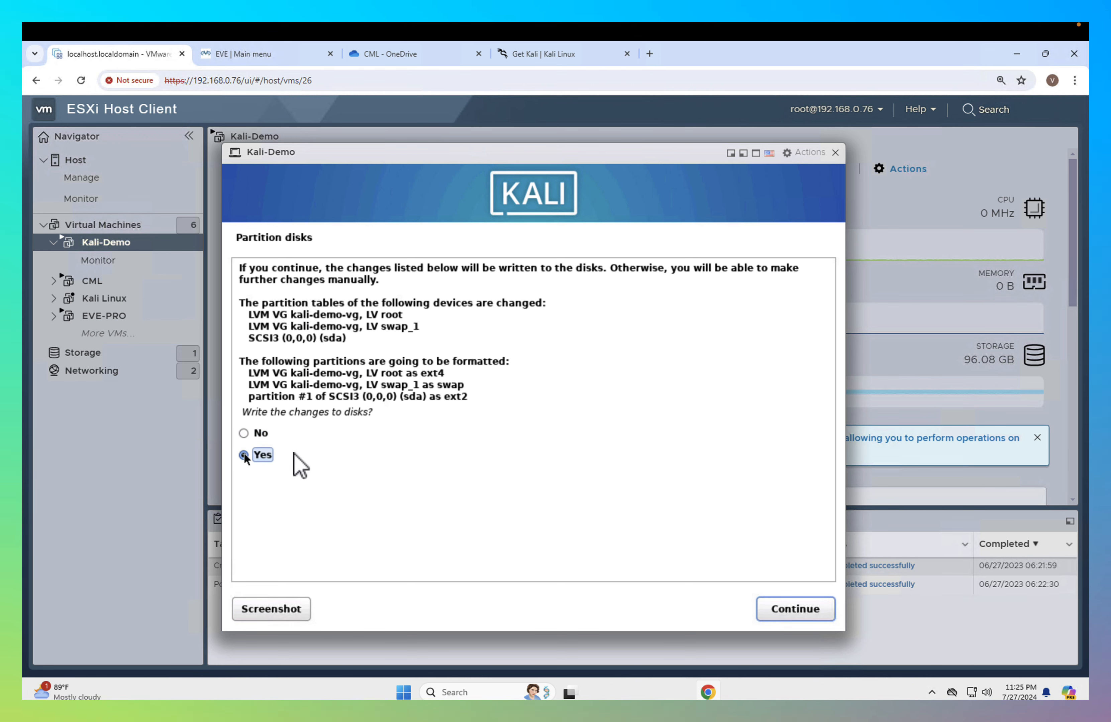
click(769, 609)
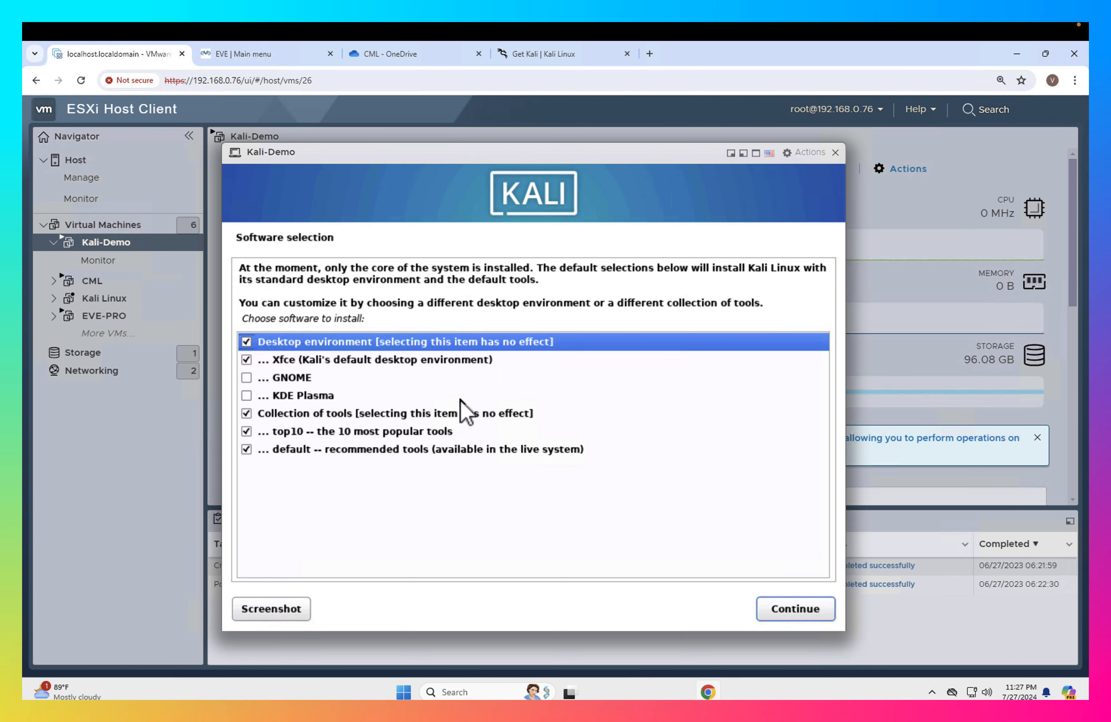
- Install the default software selection with the Xfce desktop, the top10 tools and the default recommended tools
click(813, 610)
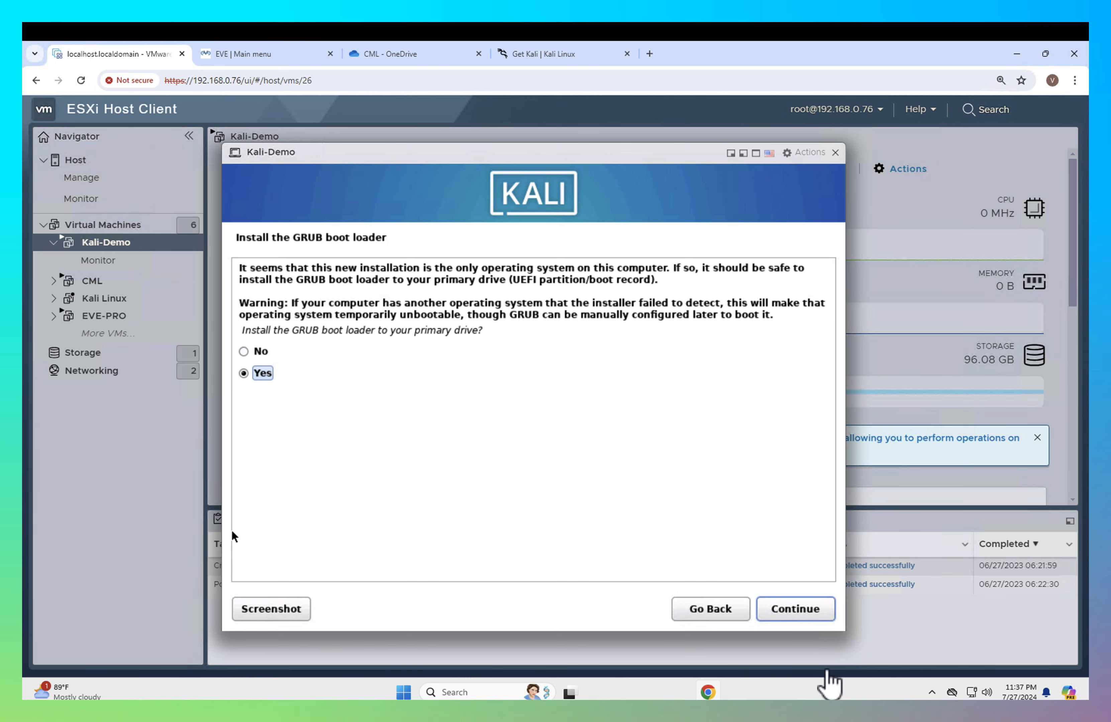
- Install the GRUB boot loader to the primary drive on /dev/sda, finish the installation and reboot into the new system
click(795, 609)
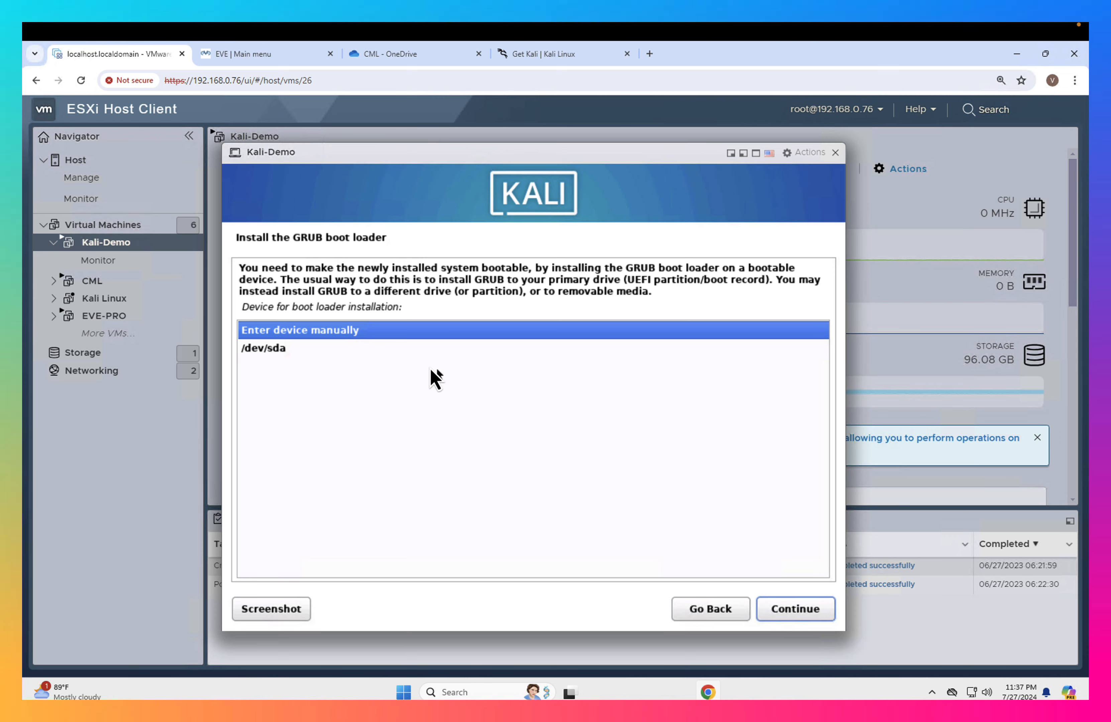
click(422, 351)
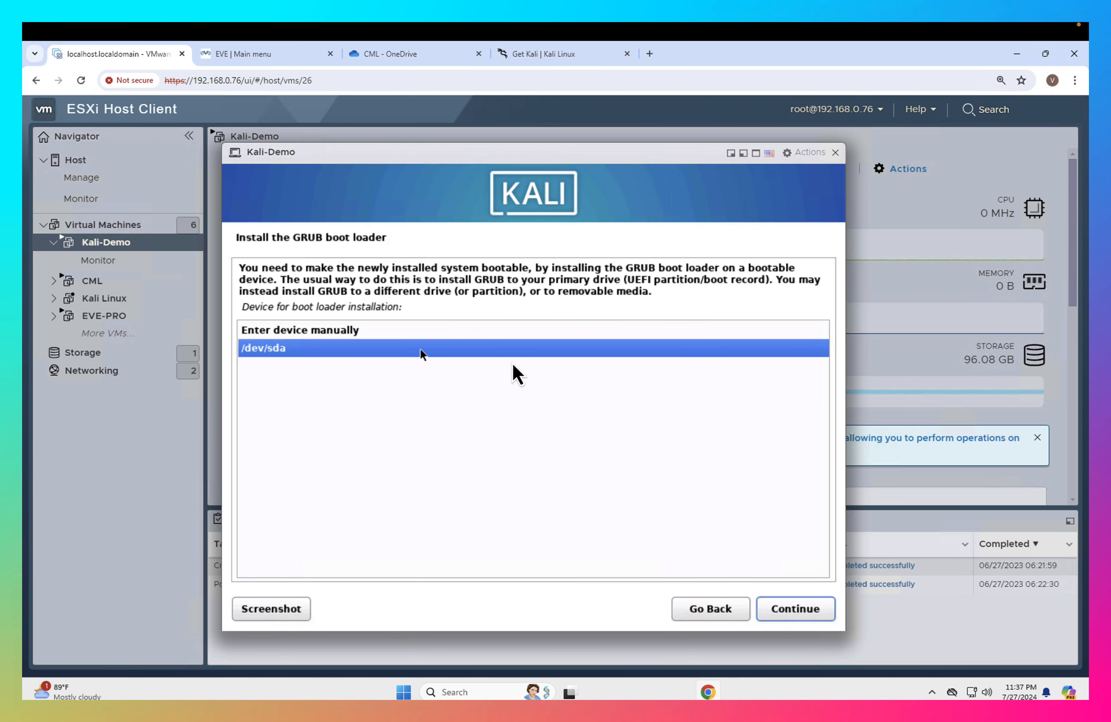
click(800, 617)
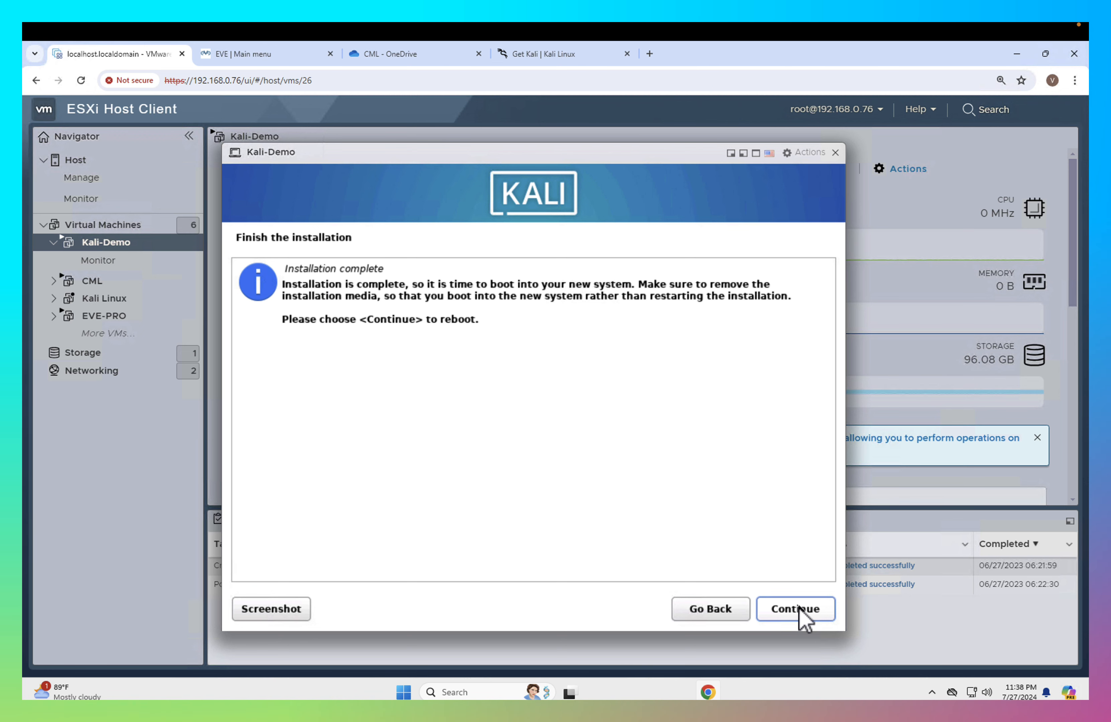
click(804, 618)
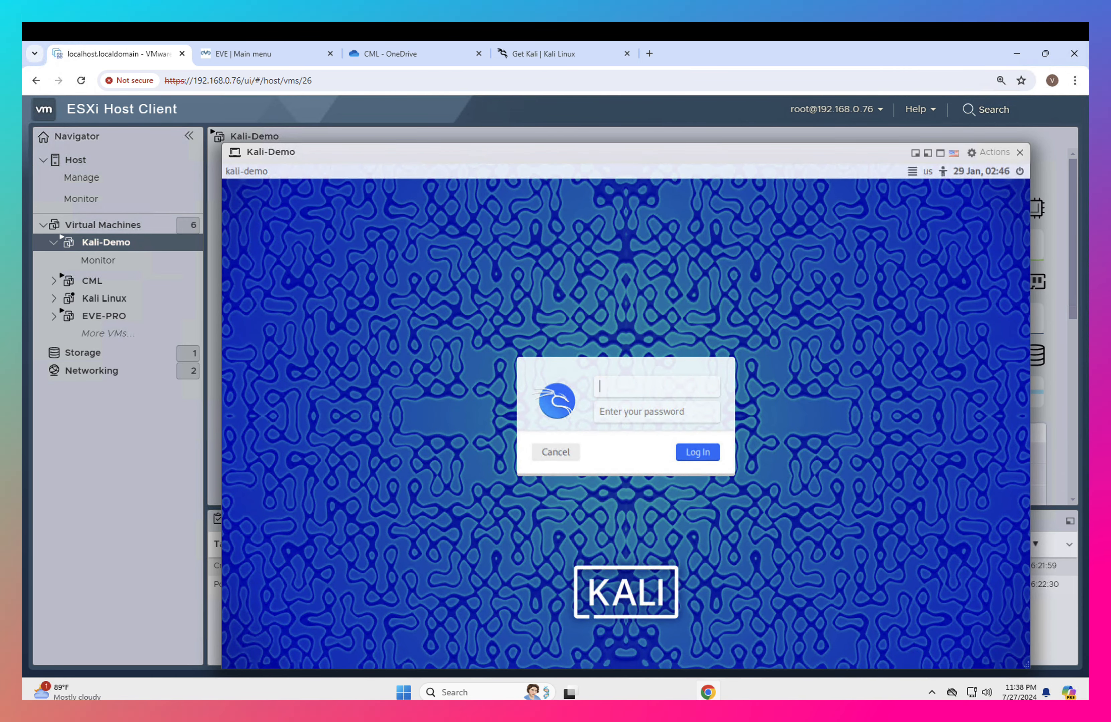
- Log in to the new Kali system with the account's username and password
text(genie)
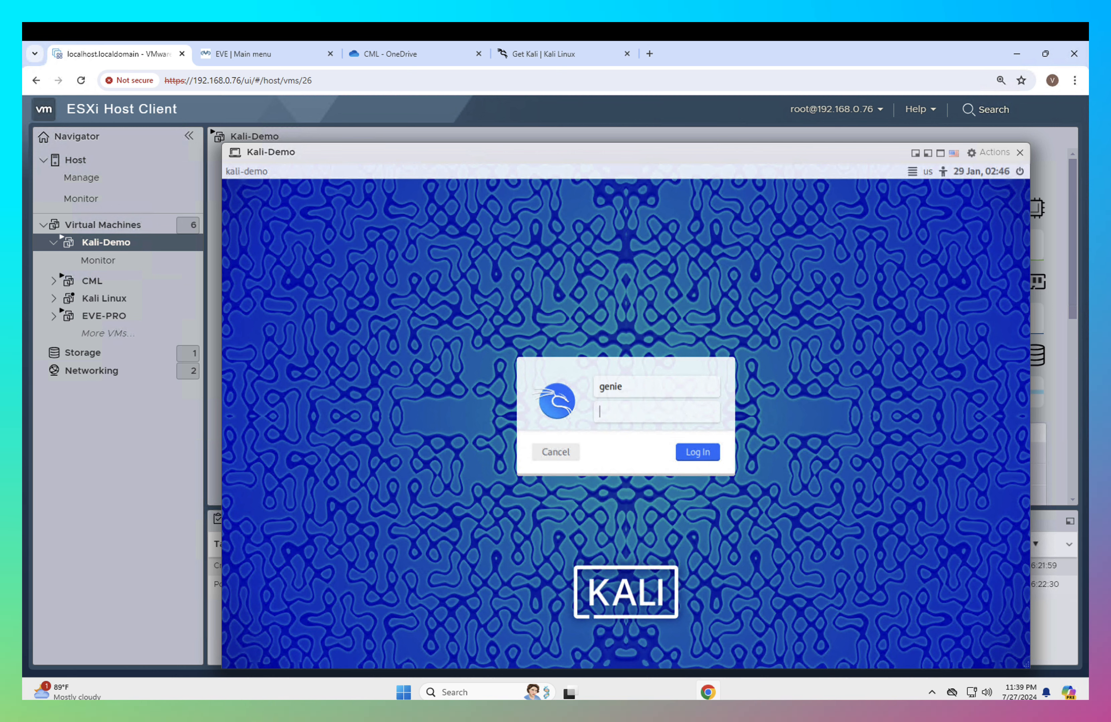
key(Tab)
text(••••••••••)
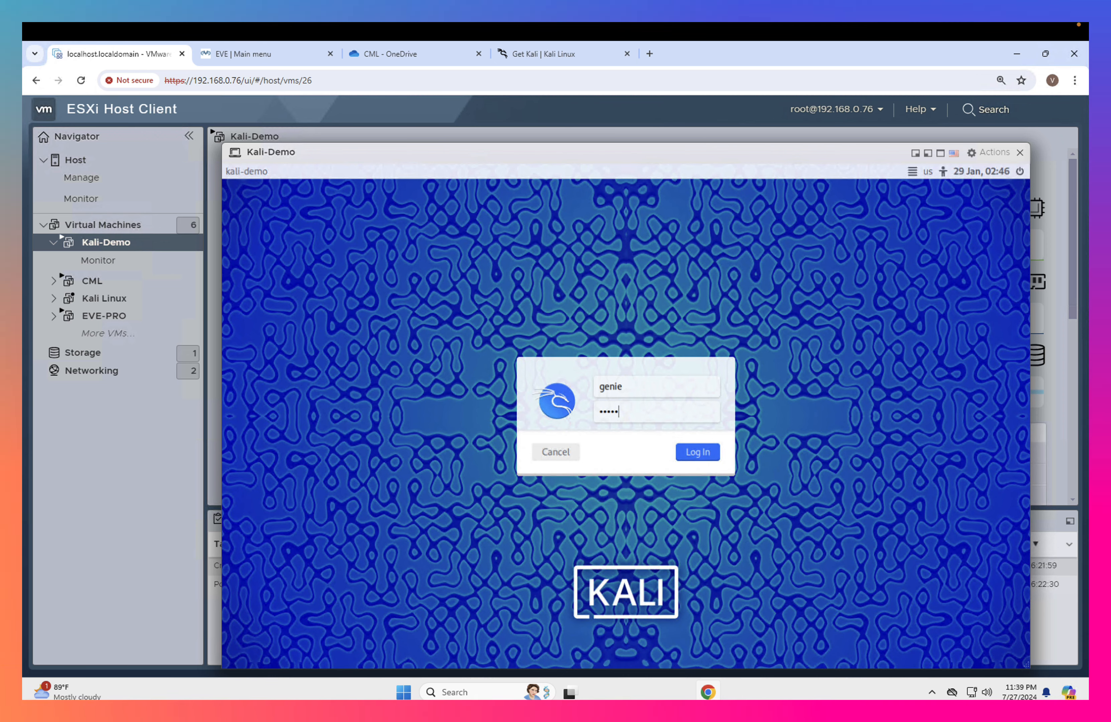
key(Return)
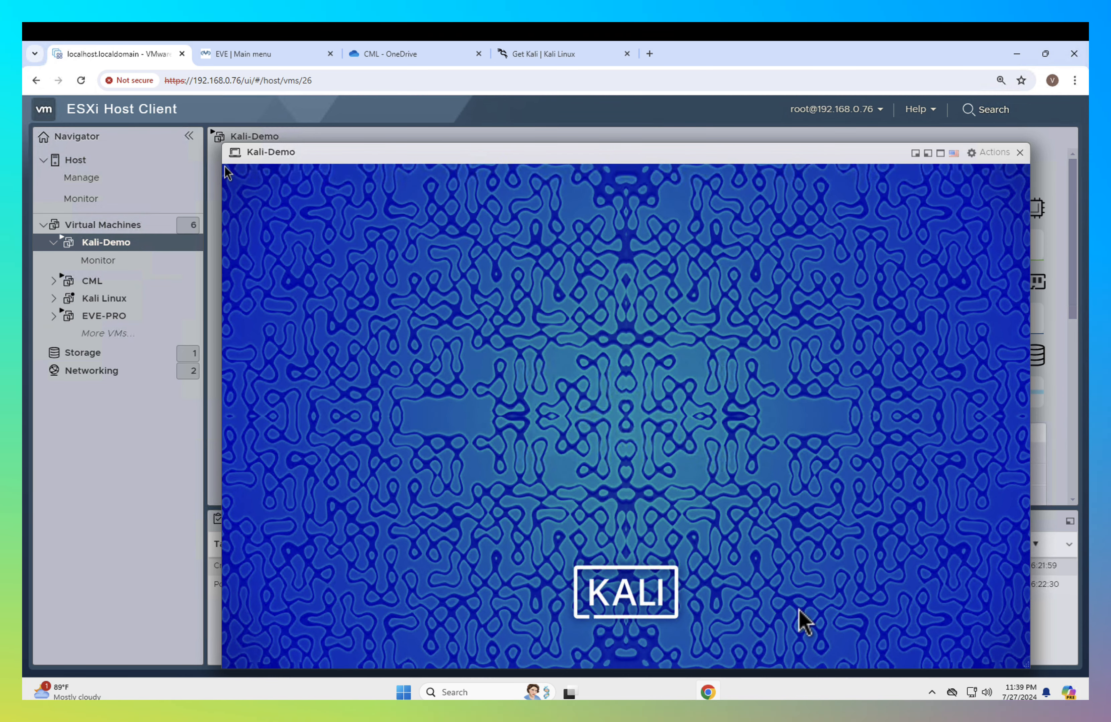